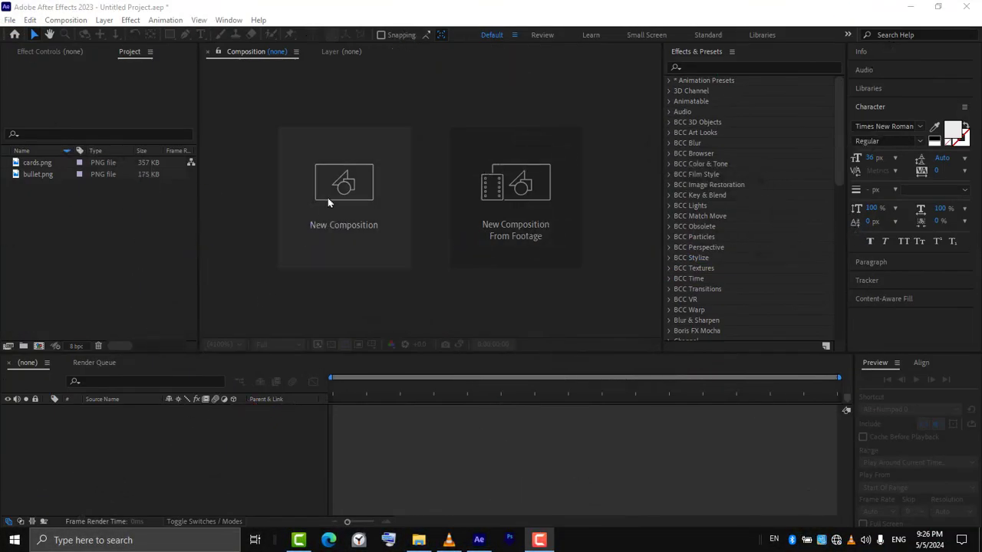
- Create Comp 1 at 1920×1080, 30 fps from the Social Media Landscape HD preset
left_click(328, 203)
left_click(370, 143)
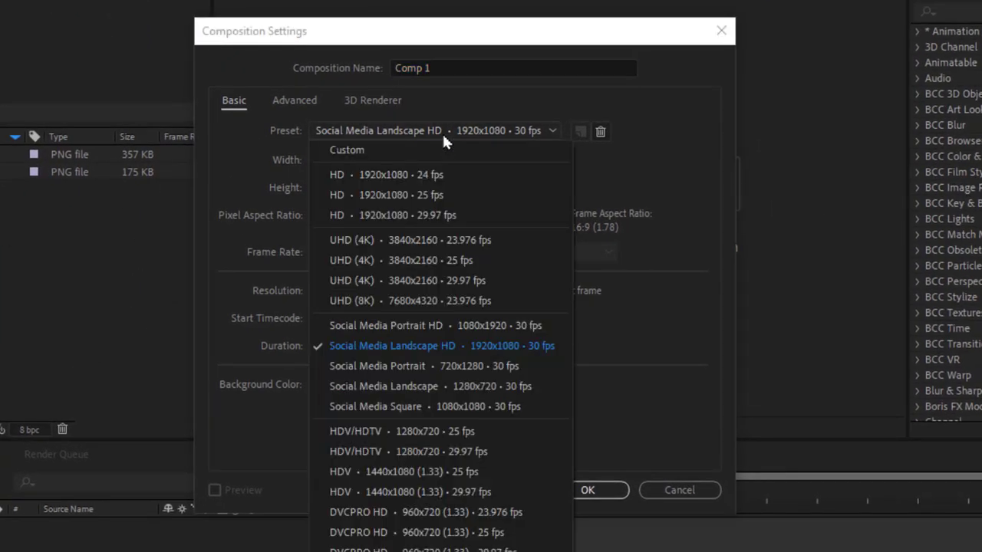
left_click(546, 347)
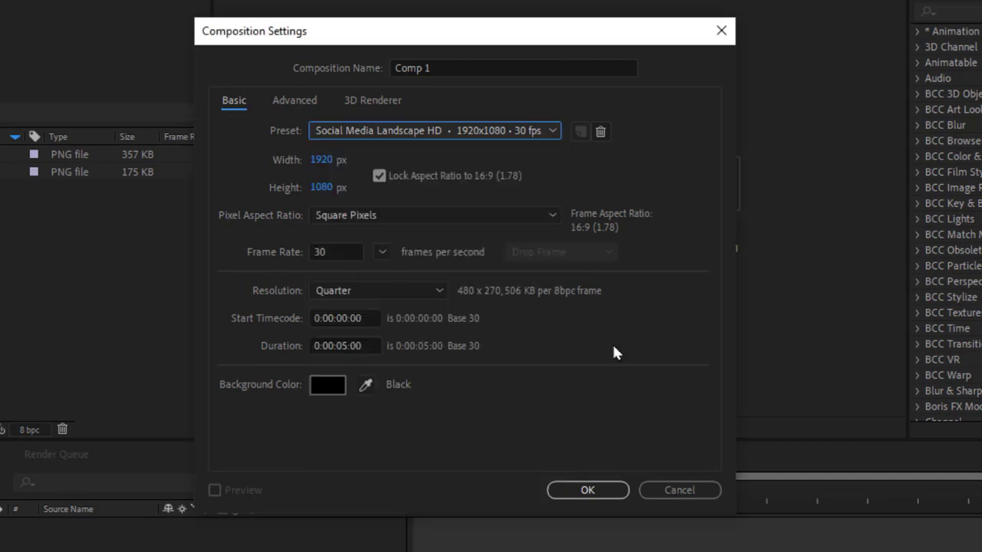
left_click_drag(376, 345, 257, 349)
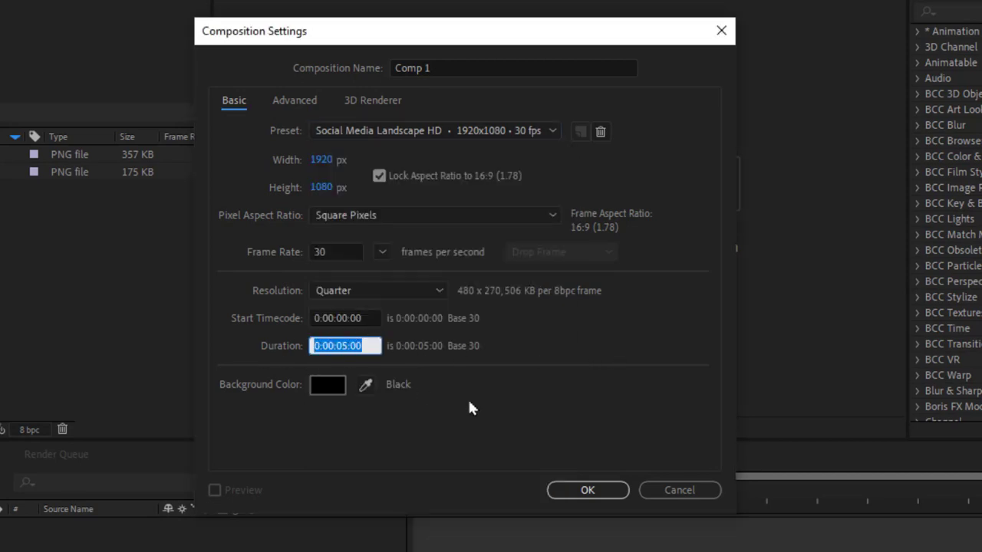
left_click(562, 491)
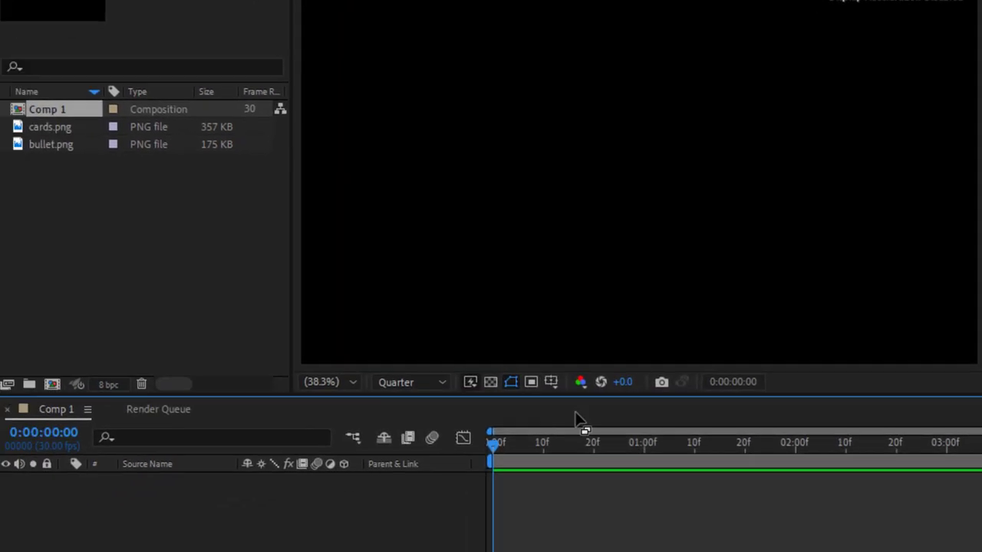
- Add cards.png to Comp 1 as a layer and rename it
left_click(84, 125)
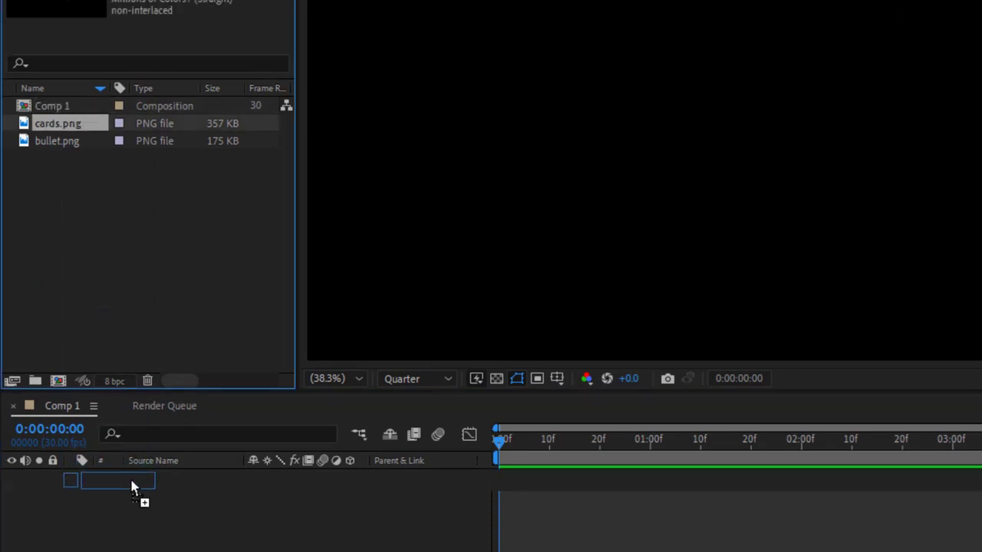
left_click_drag(87, 303, 152, 482)
key("Return")
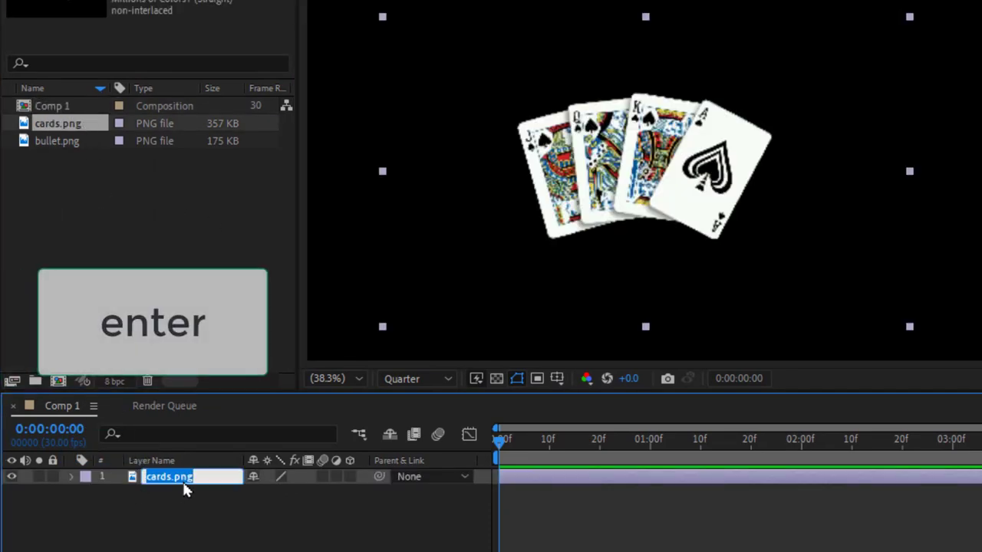
type("wael")
- Pre-compose the cards layer into its own nested composition
right_click(184, 487)
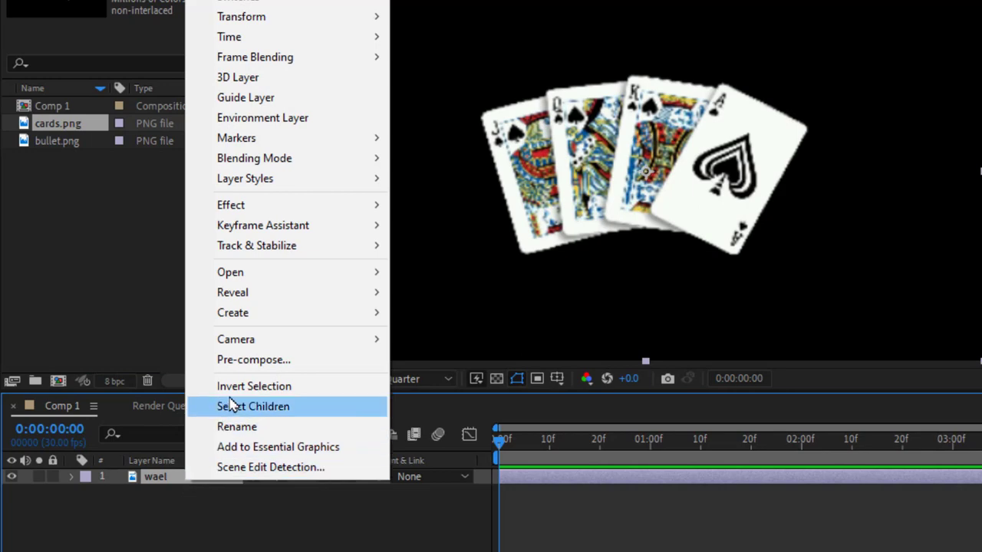
left_click(244, 359)
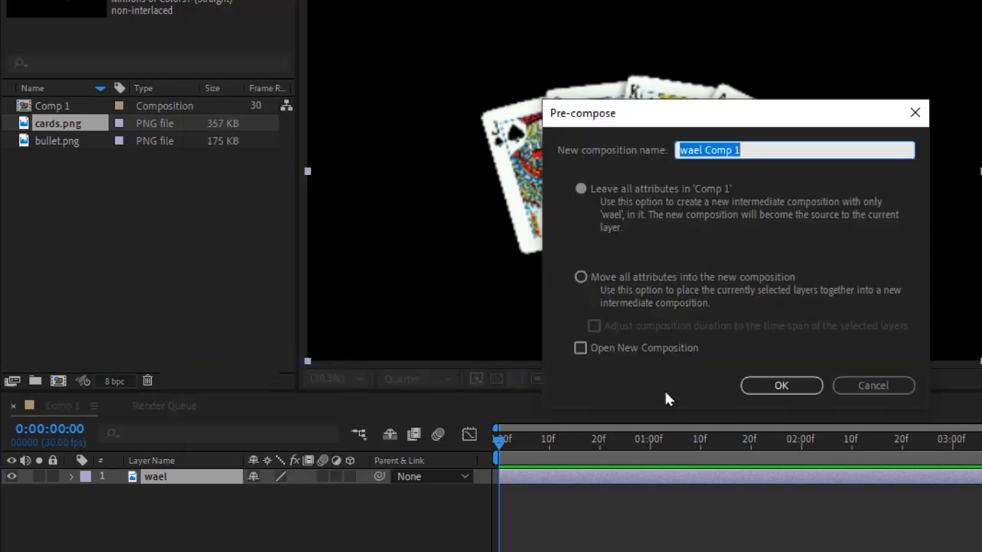
left_click(766, 390)
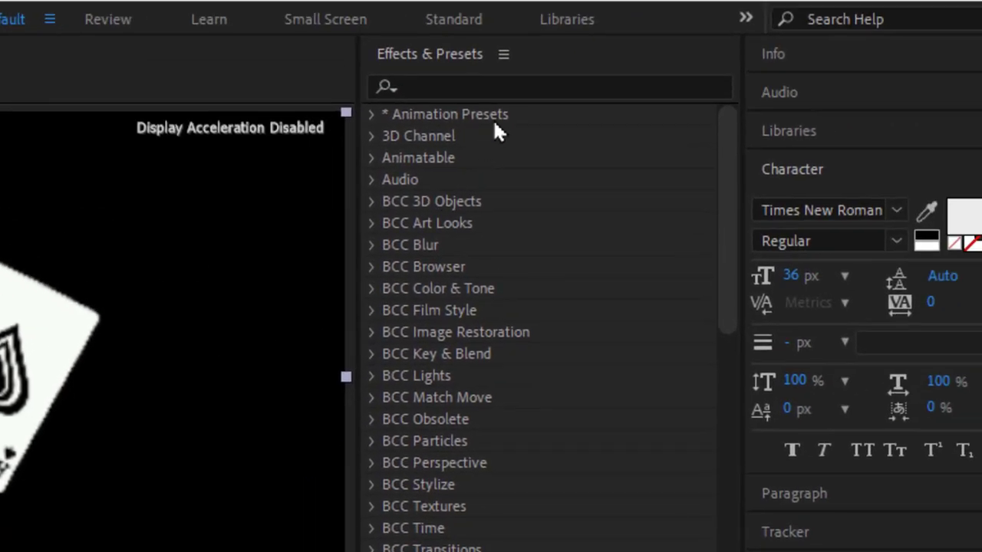
- Apply Simulation > Shatter to the cards layer and preview its brick wireframe animation
left_click(500, 86)
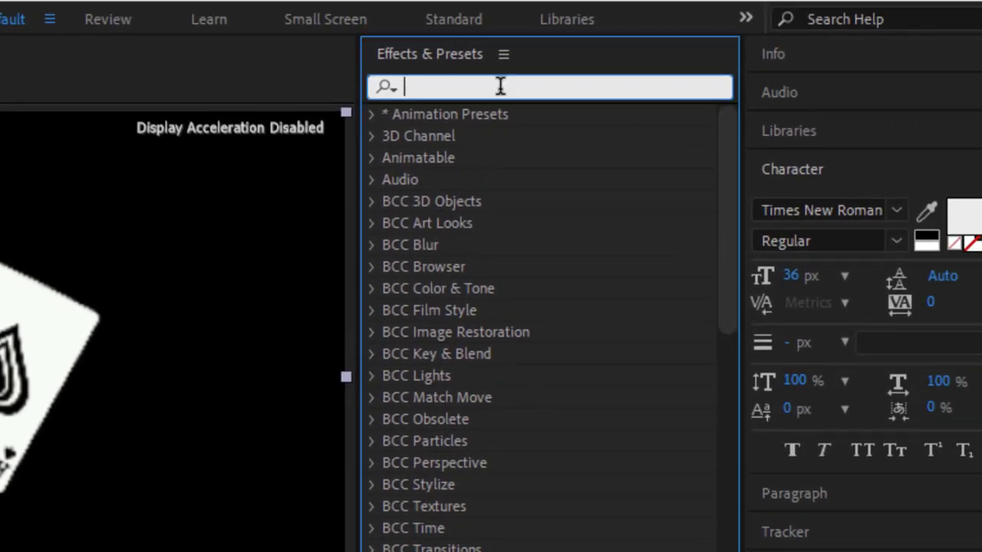
type("shatte")
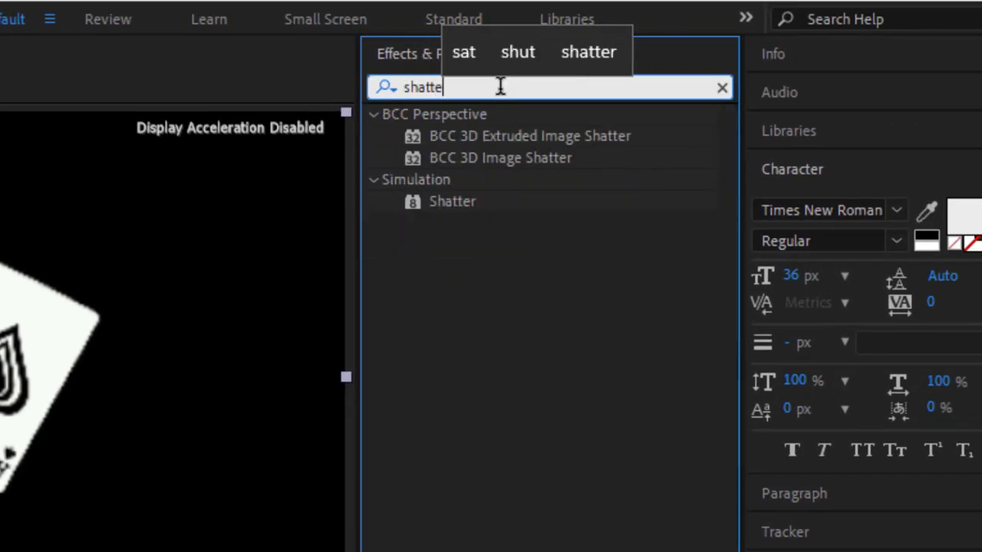
type("r")
left_click(504, 204)
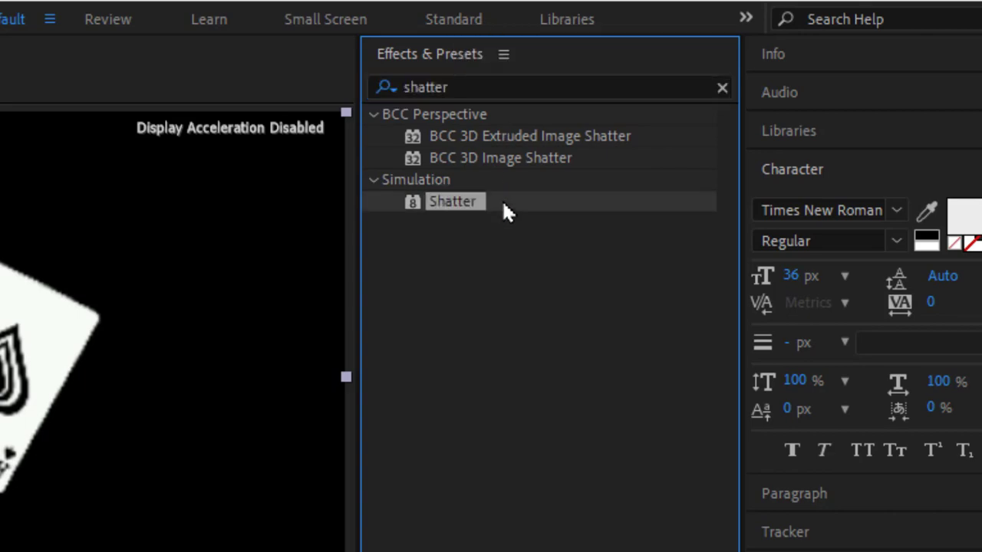
left_click_drag(503, 204, 796, 496)
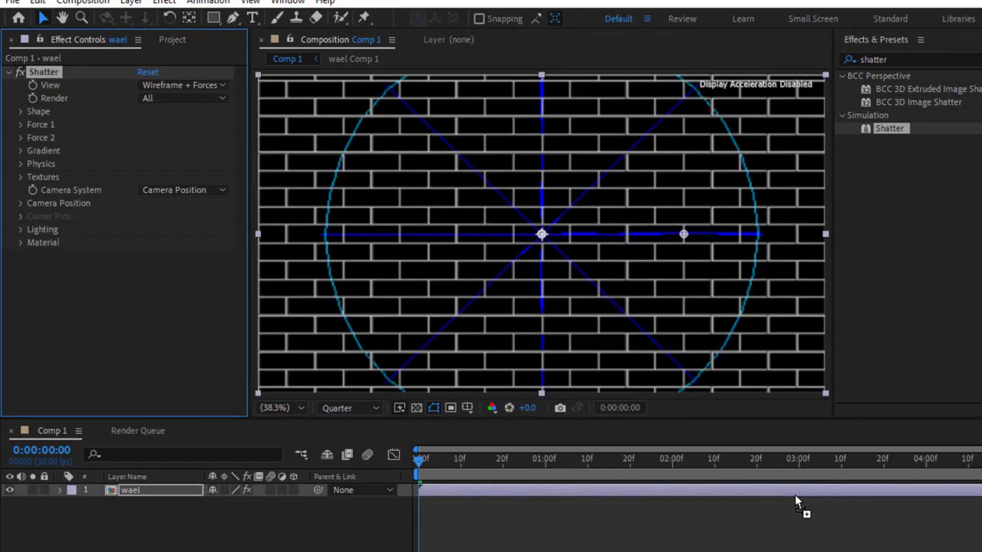
left_click(418, 466)
mouse_move(418, 466)
left_mouse_down()
mouse_move(471, 473)
mouse_move(407, 486)
left_mouse_up()
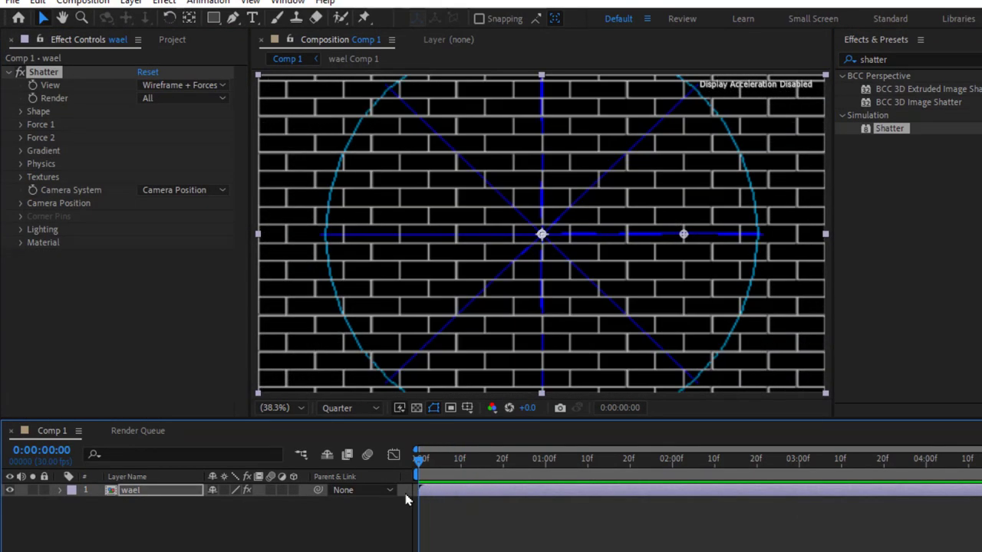
key("space")
key("space")
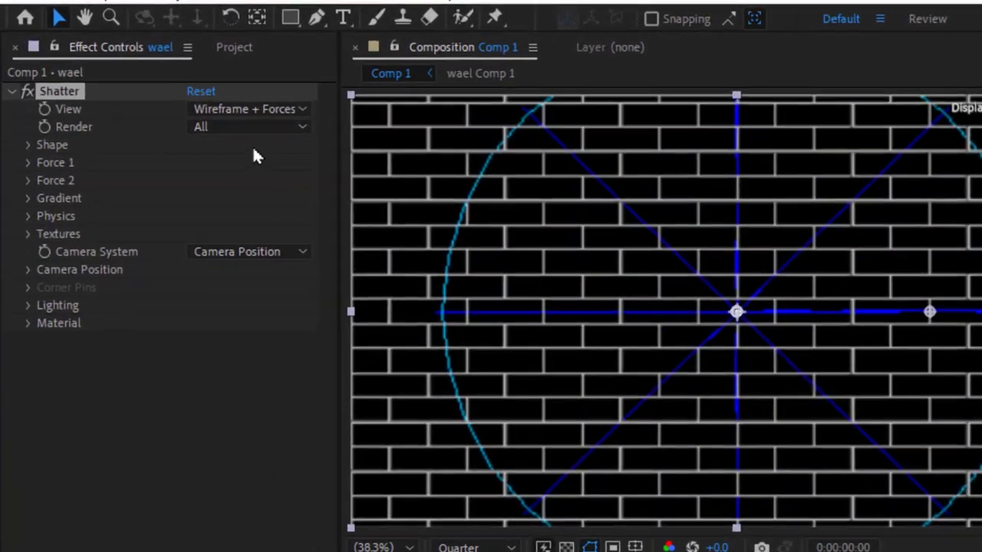
- Switch the Shatter View to Rendered so the actual cards break apart
left_click(173, 82)
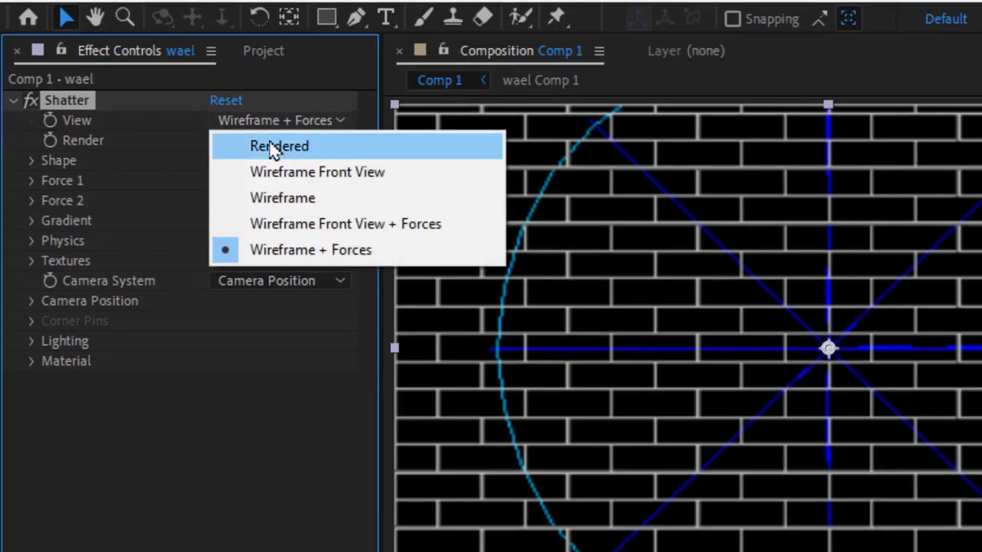
left_click(274, 147)
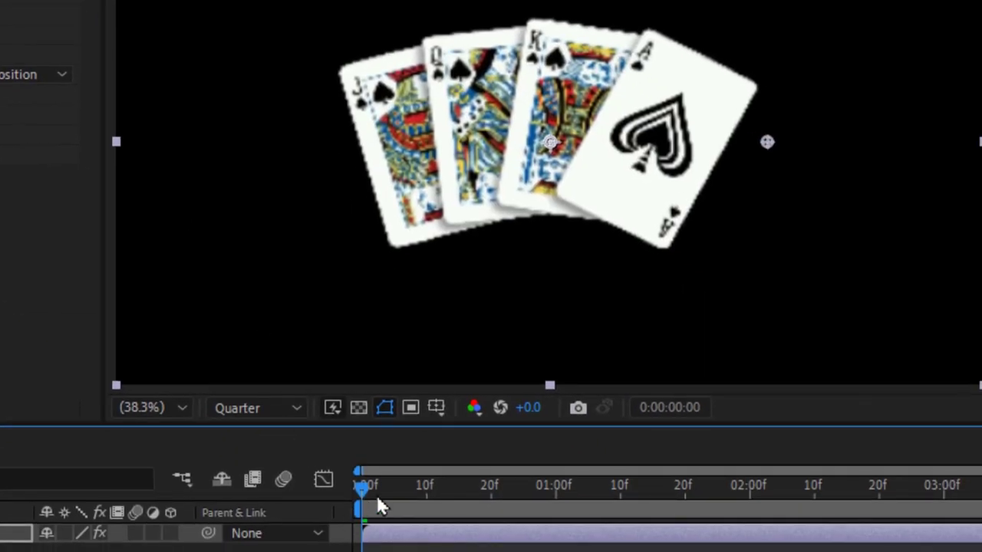
mouse_move(377, 495)
left_mouse_down()
mouse_move(487, 509)
mouse_move(366, 517)
mouse_move(469, 527)
mouse_move(350, 514)
mouse_move(410, 495)
mouse_move(359, 511)
mouse_move(441, 524)
left_mouse_up()
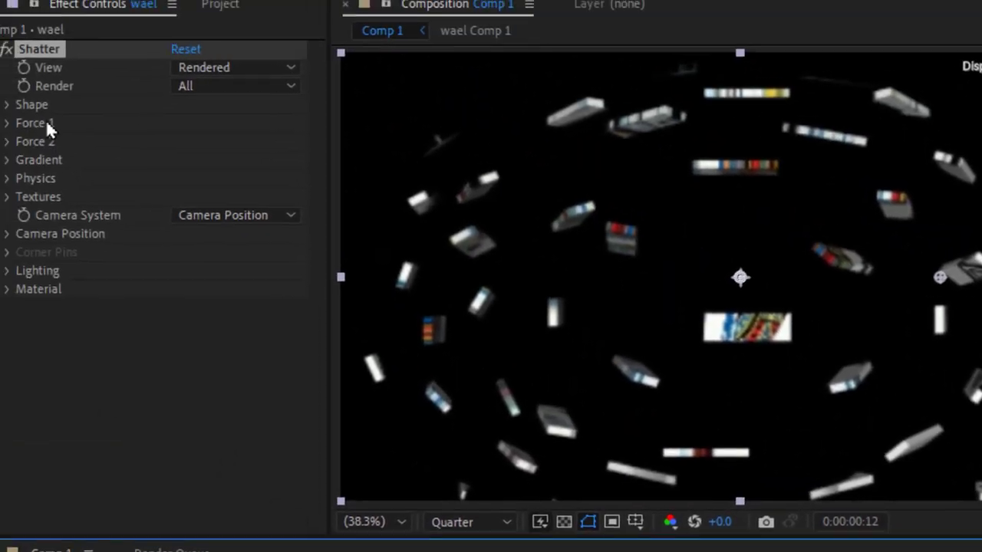
- Set the Shatter Shape pattern to Octagons & Squares and preview the shards
left_click(28, 118)
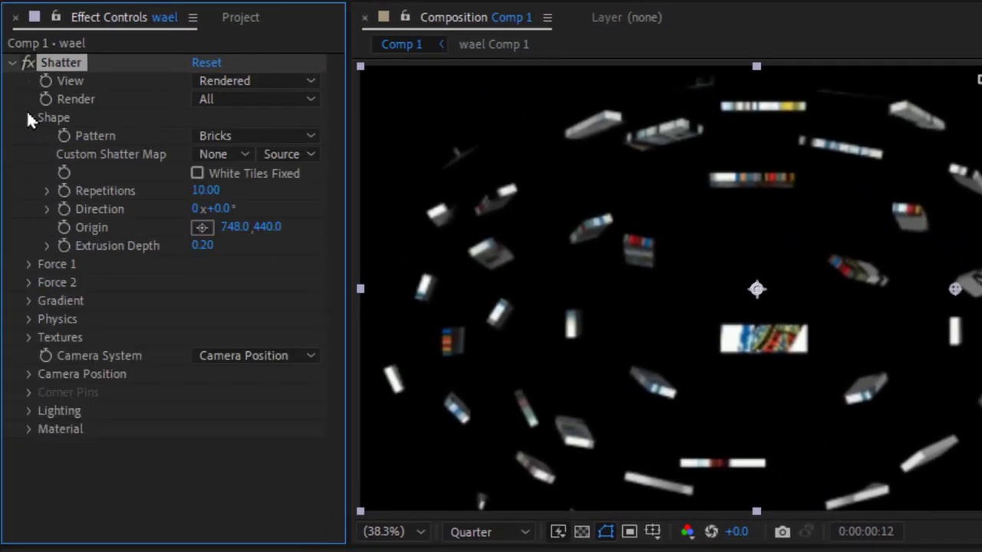
left_click(215, 136)
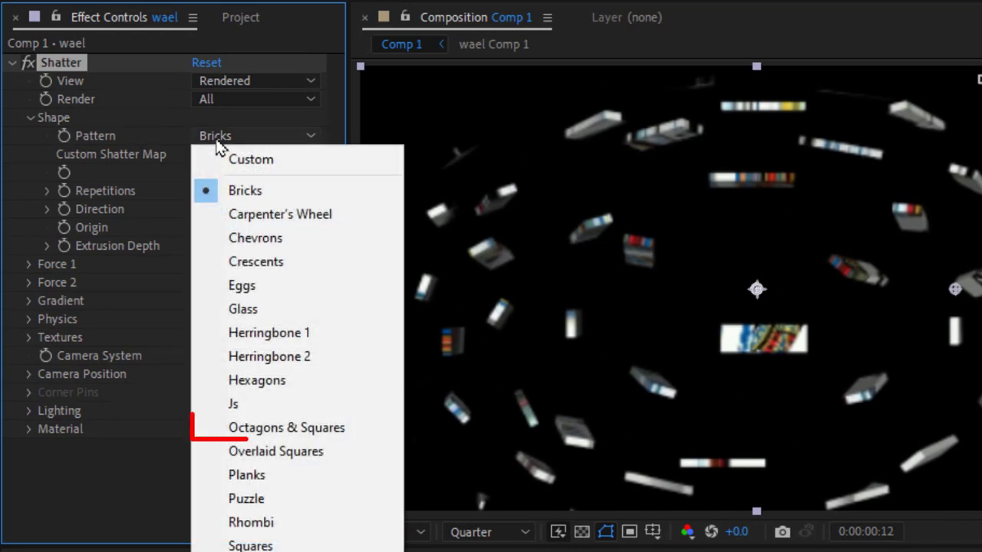
left_click(243, 427)
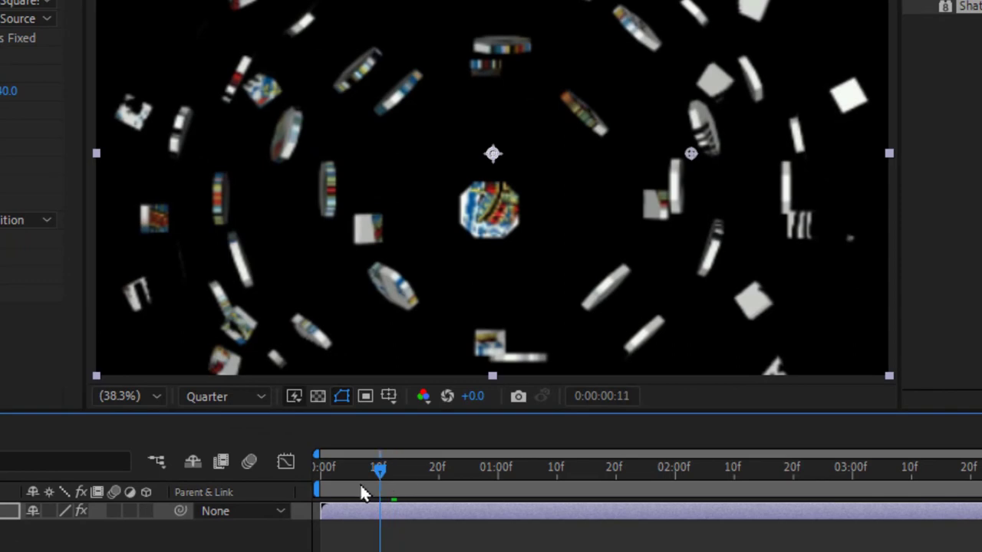
key("Home")
mouse_move(321, 469)
left_mouse_down()
mouse_move(379, 469)
mouse_move(320, 469)
left_mouse_up()
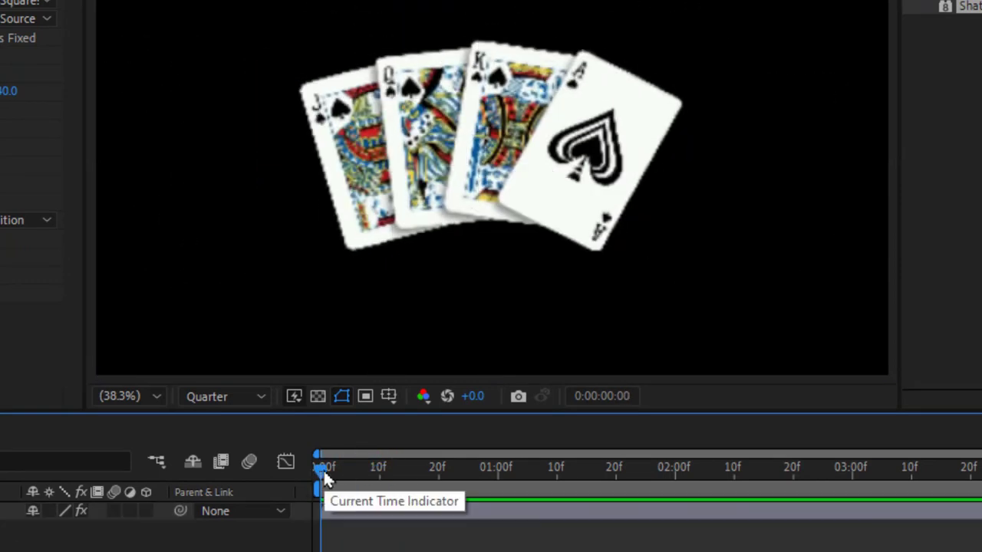
- Add a hidden 1920×1080 white solid above the cards with a rectangle mask
key("ctrl+y")
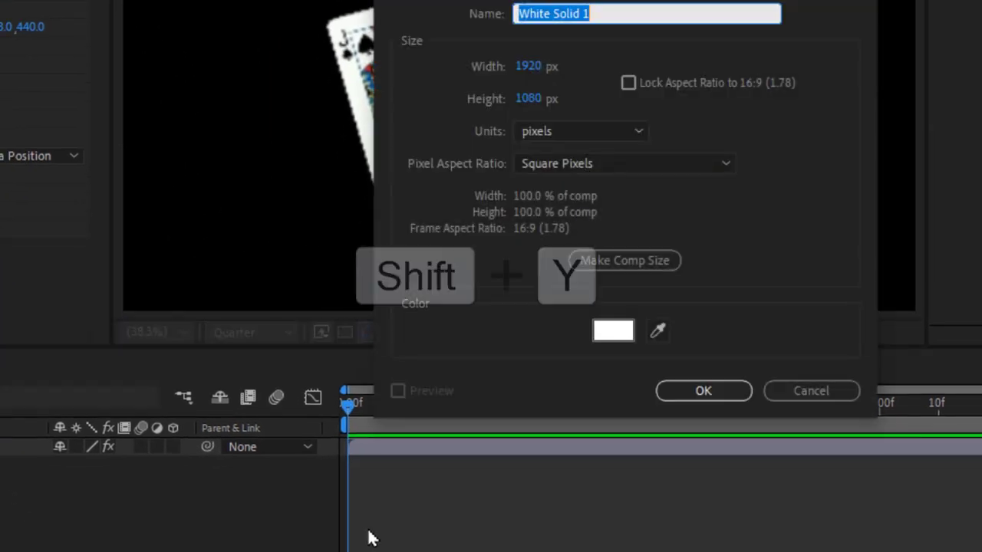
left_click(702, 390)
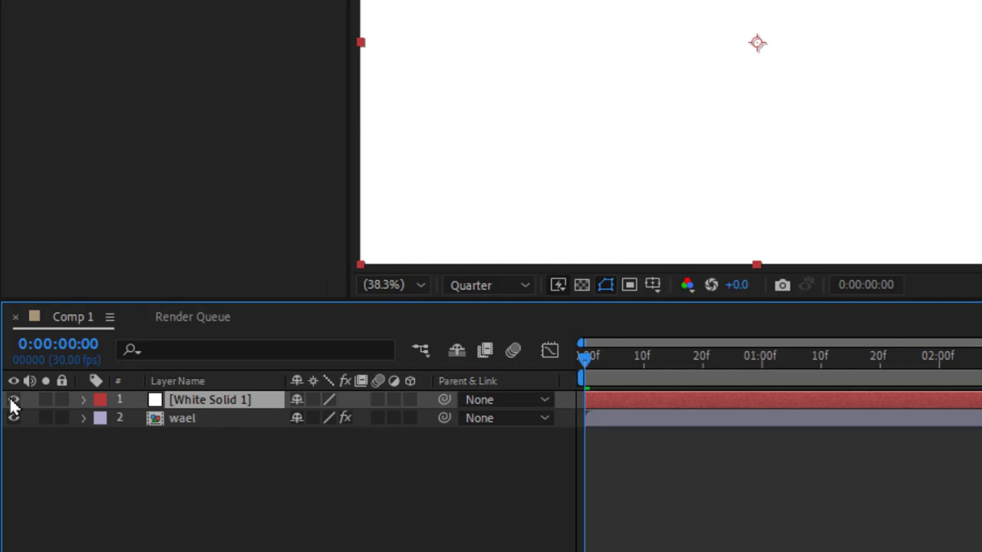
left_click(12, 400)
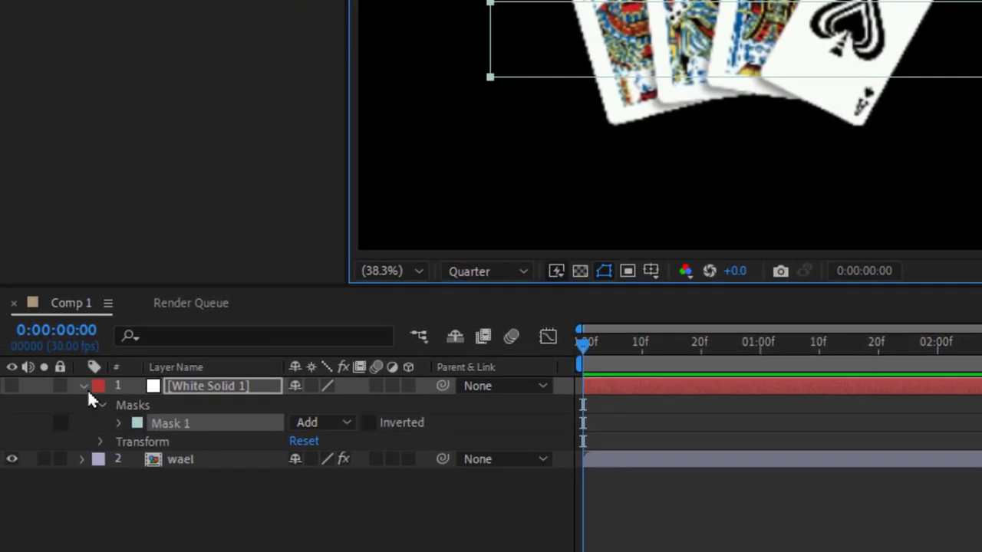
left_click(84, 375)
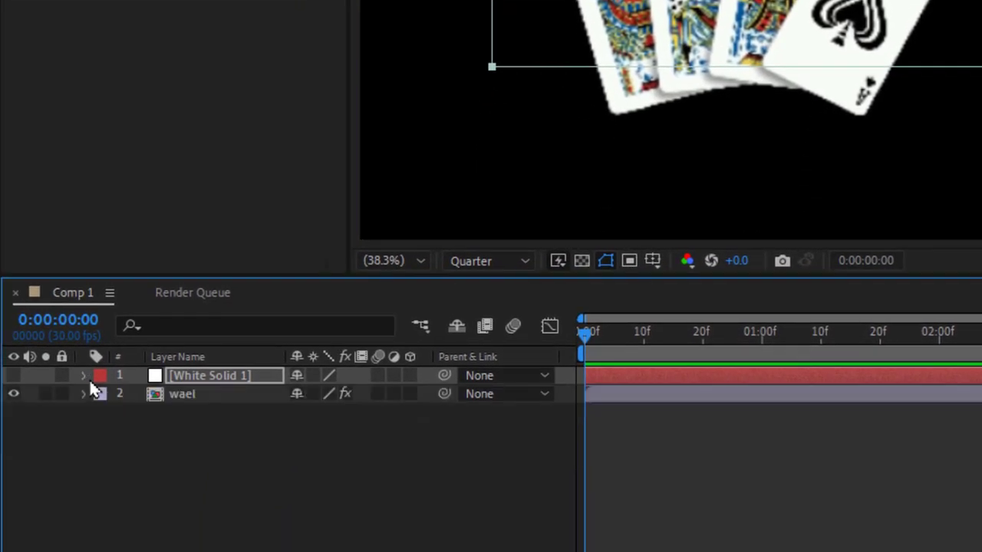
- Set Shatter's gradient layer to White Solid 1, using its effects and masks
left_click(194, 393)
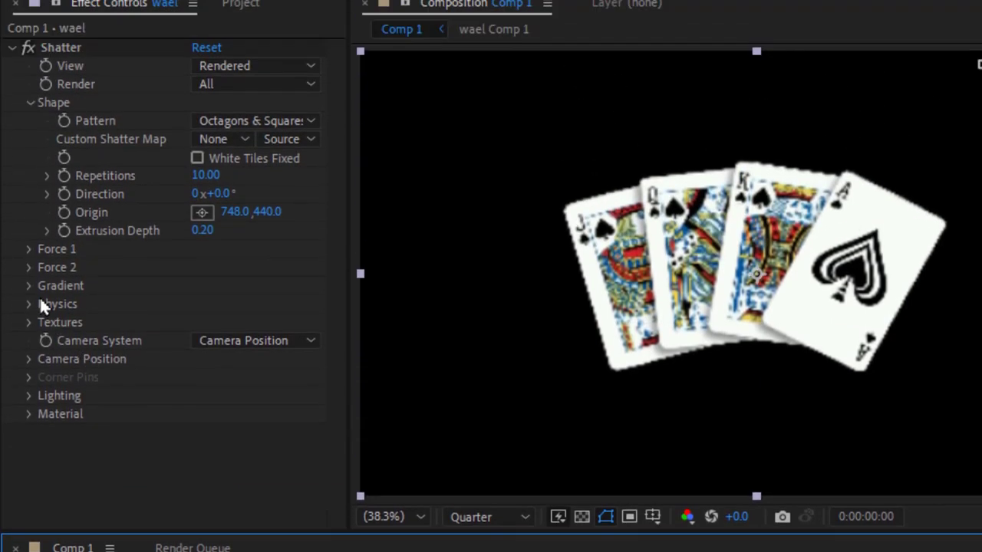
left_click(29, 300)
left_click(207, 341)
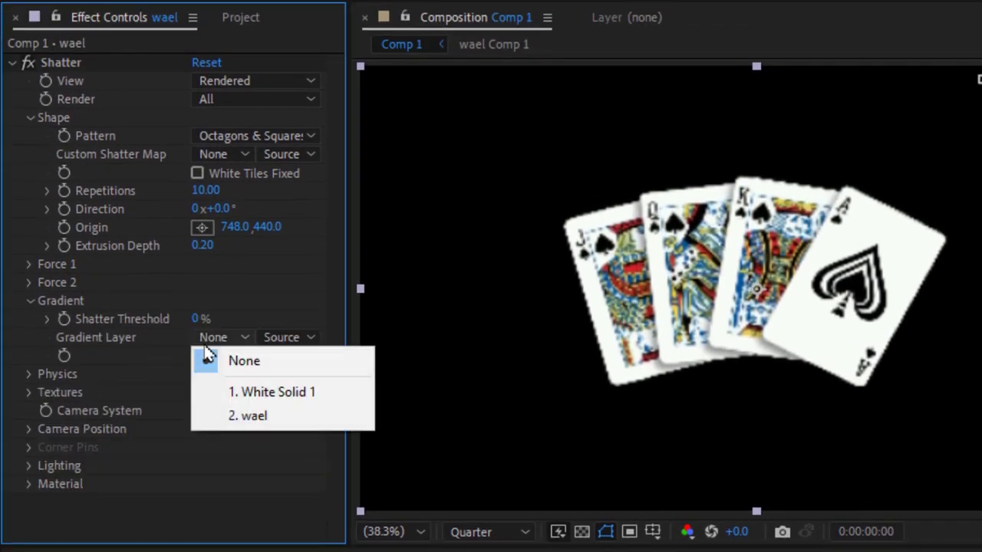
left_click(239, 392)
left_click(280, 340)
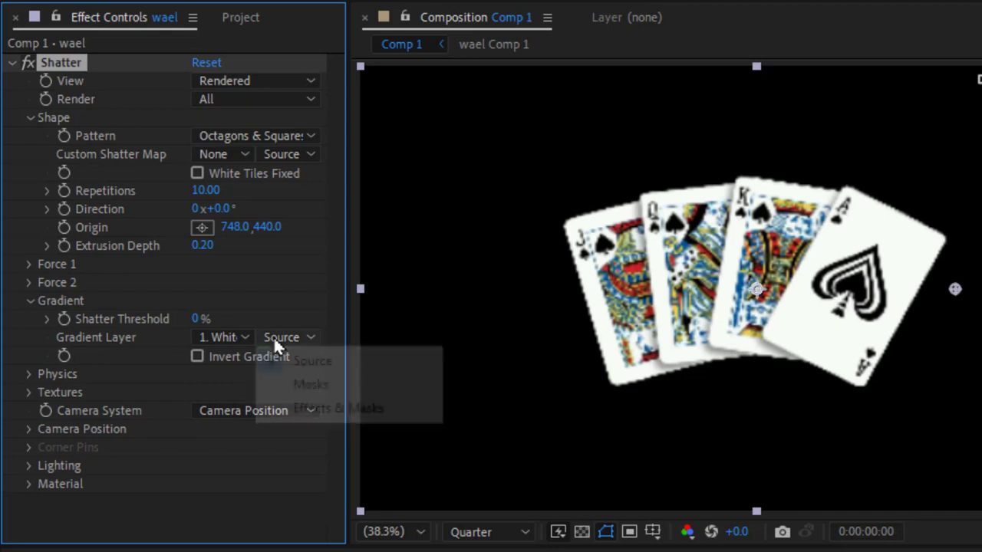
left_click(305, 409)
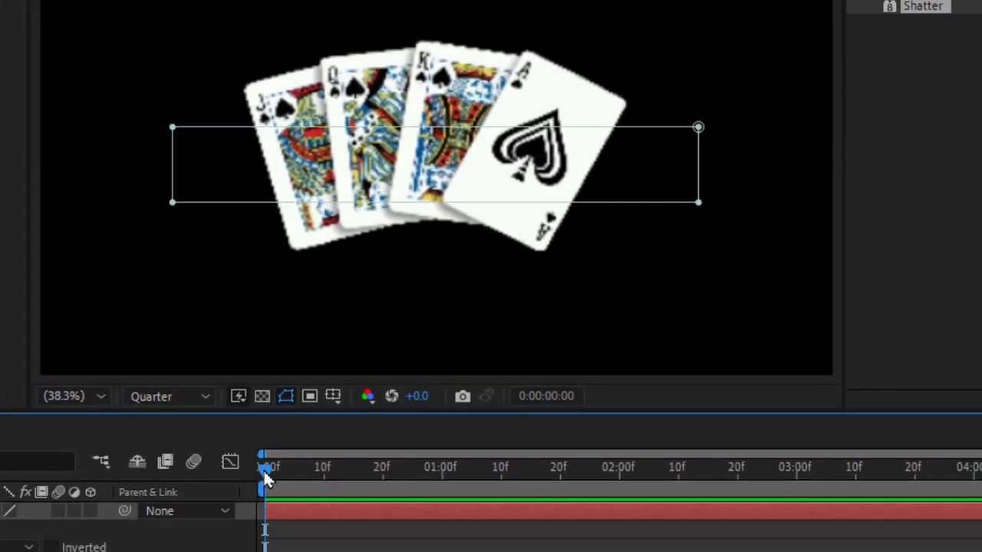
left_click_drag(264, 471, 348, 500)
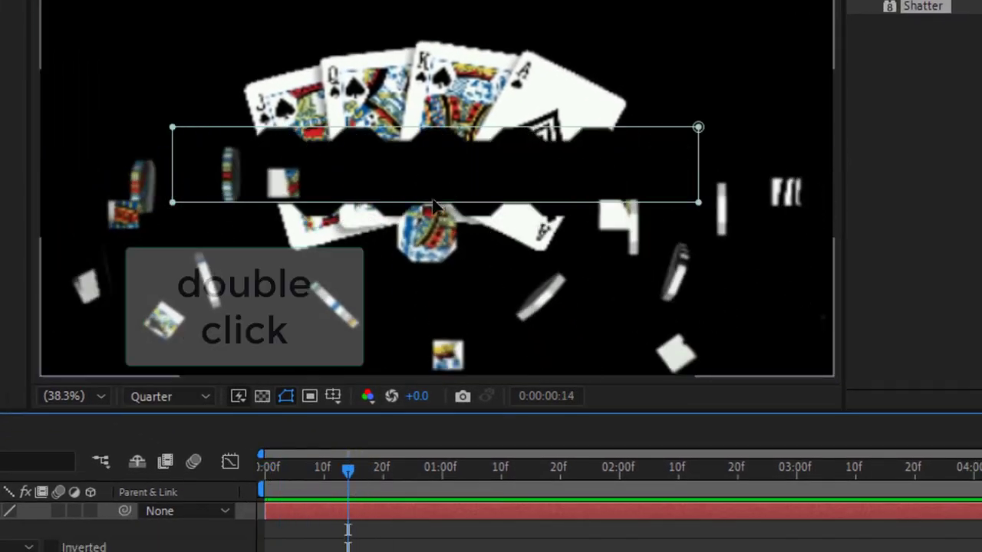
double_click(435, 201)
mouse_move(454, 205)
left_mouse_down()
mouse_move(326, 239)
mouse_move(460, 92)
mouse_move(736, 188)
mouse_move(809, 188)
mouse_move(683, 197)
mouse_move(140, 180)
left_mouse_up()
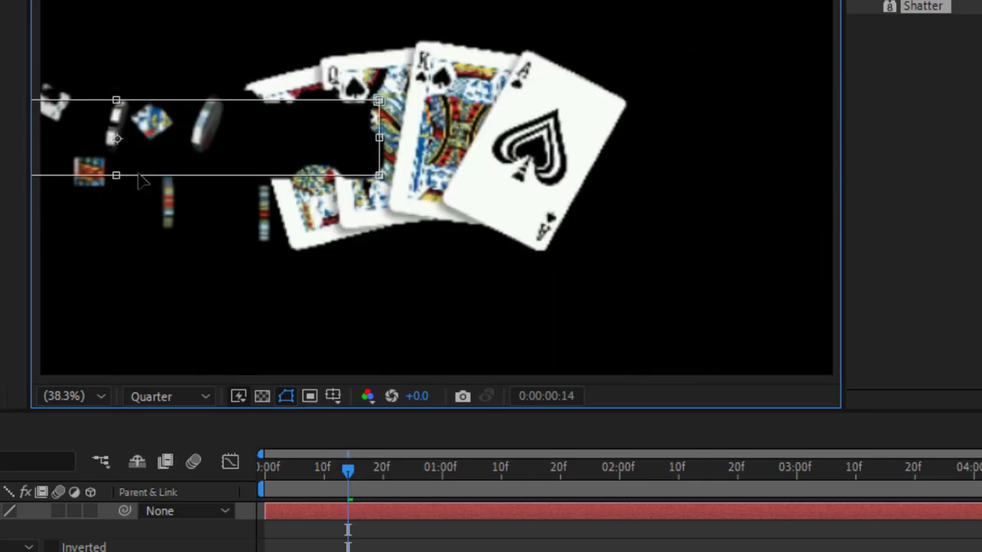
key("ctrl+z")
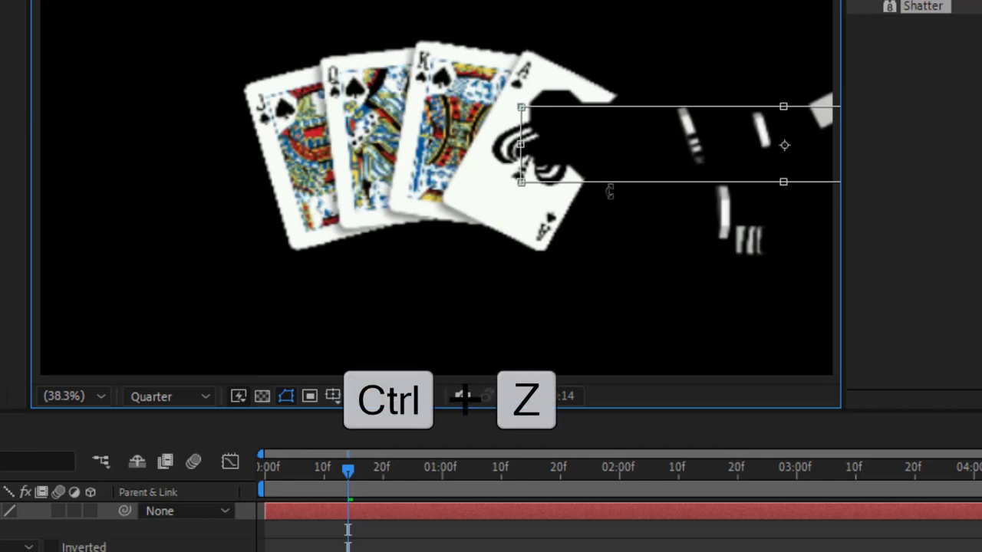
key("ctrl+z")
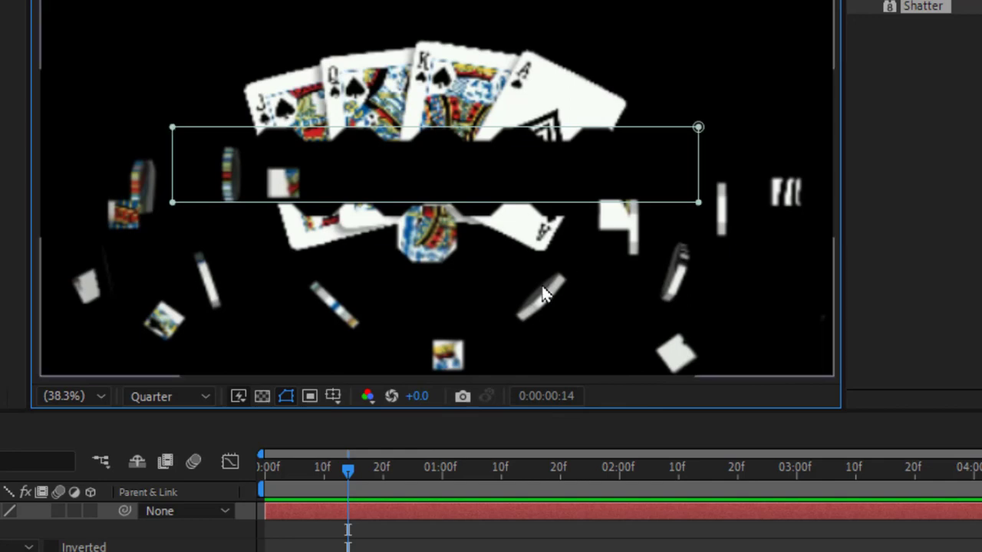
mouse_move(349, 471)
left_mouse_down()
mouse_move(263, 471)
mouse_move(348, 473)
left_mouse_up()
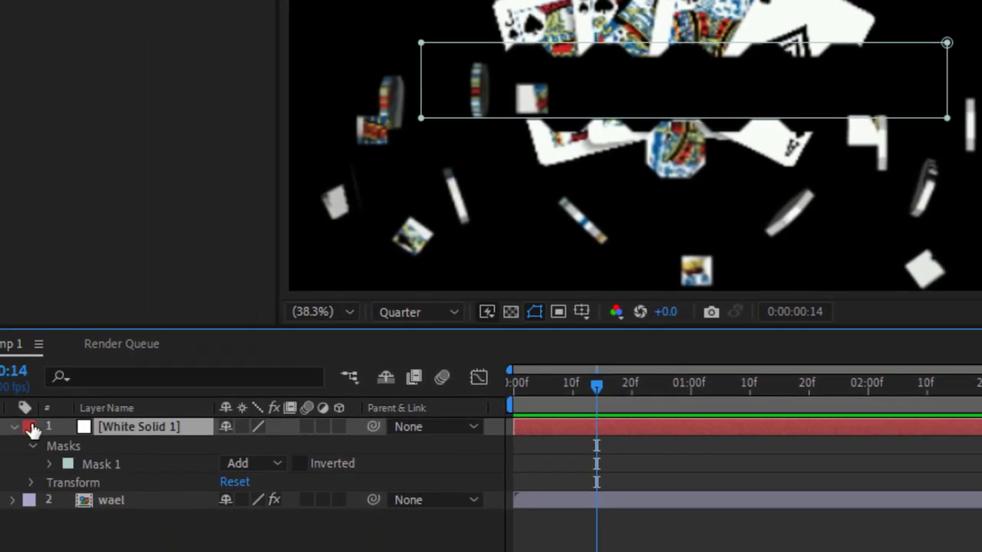
left_click(14, 426)
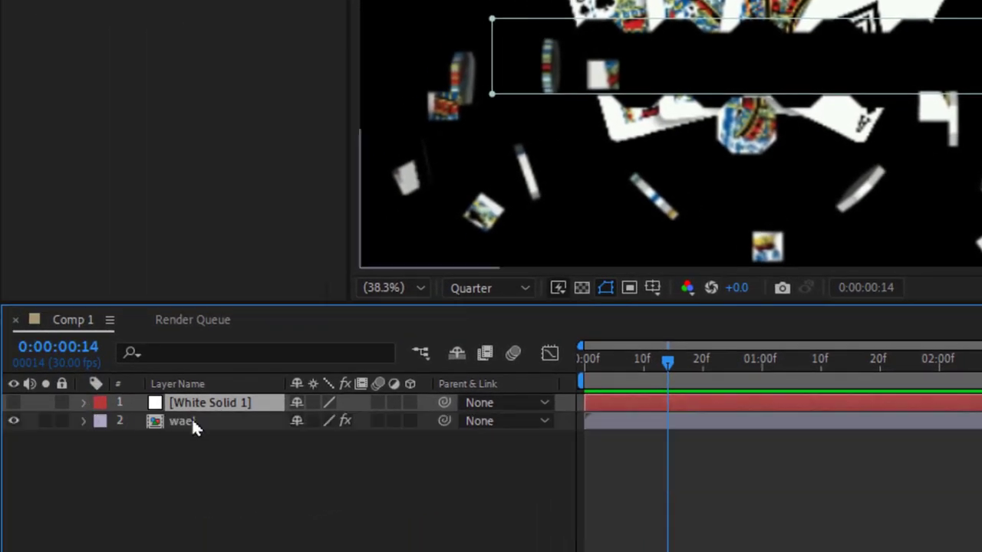
- Move Shatter's Force 1 position right onto the ace, to 1027.7, 465.5
left_click(192, 421)
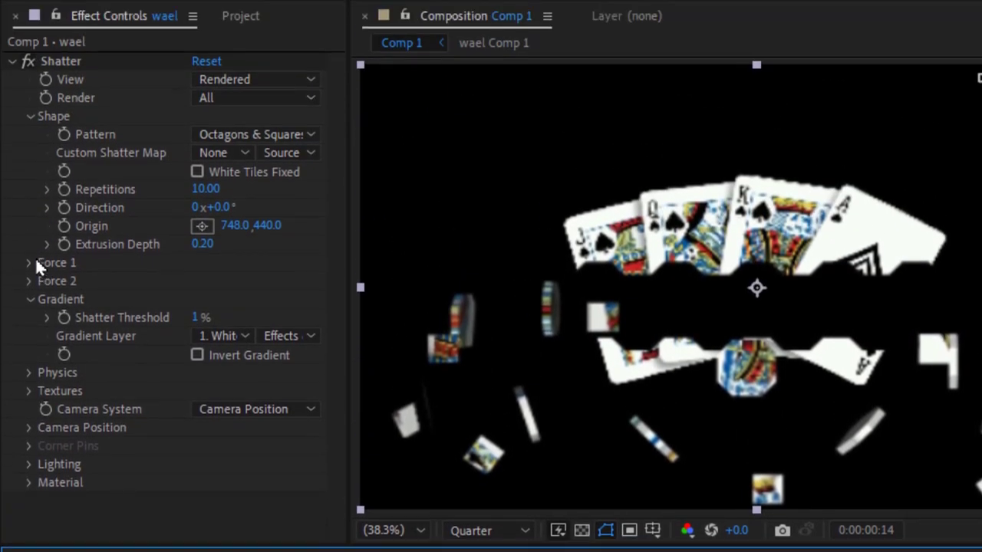
left_click(29, 262)
left_click_drag(230, 281, 492, 293)
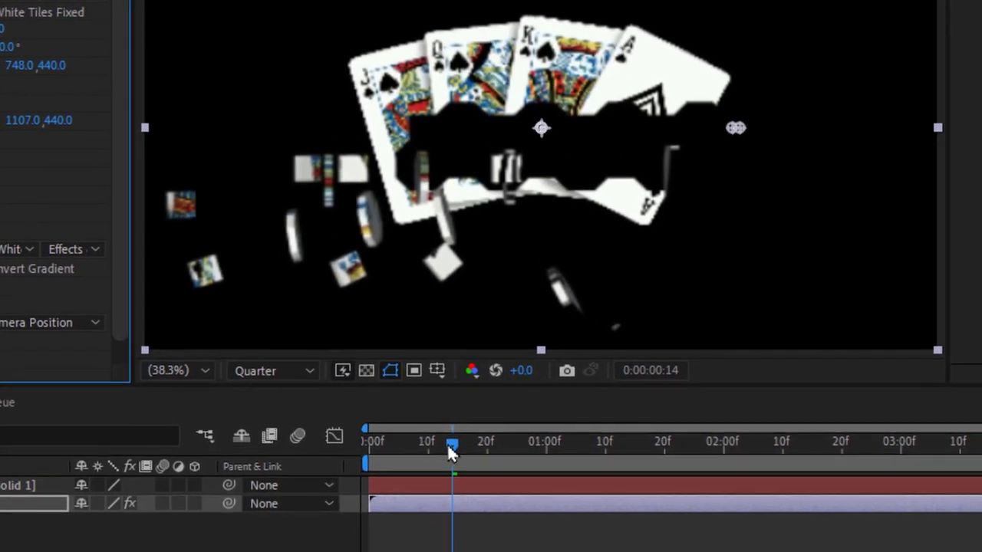
mouse_move(451, 453)
left_mouse_down()
mouse_move(405, 487)
mouse_move(415, 482)
left_mouse_up()
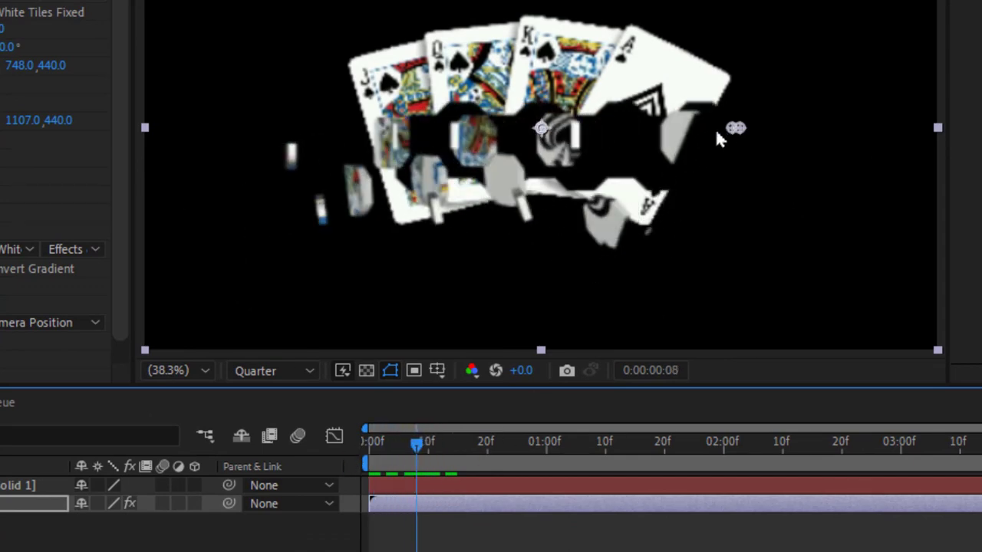
mouse_move(717, 132)
left_mouse_down()
mouse_move(685, 131)
mouse_move(683, 143)
left_mouse_up()
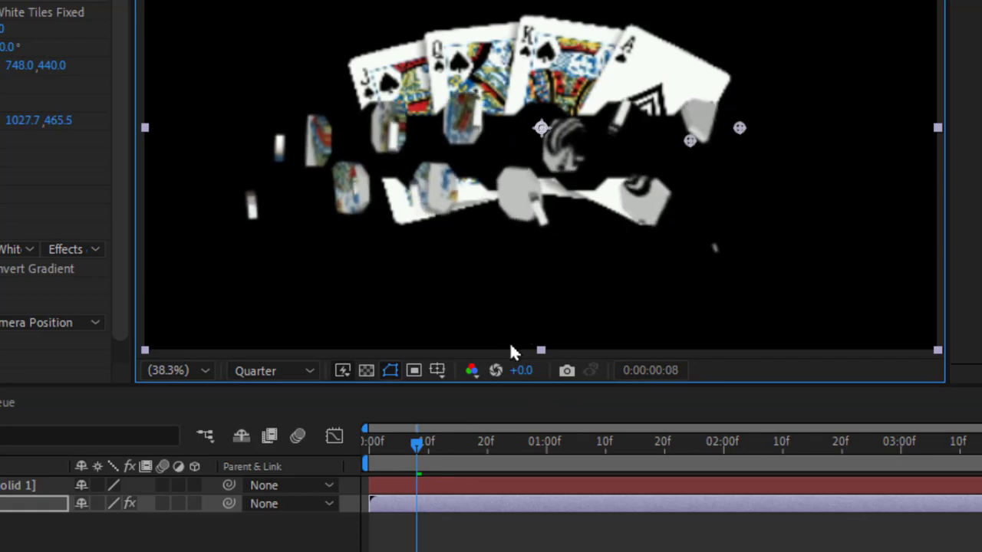
- Set Shatter's Physics Gravity to 0 so the shards float weightlessly
mouse_move(416, 450)
left_mouse_down()
mouse_move(390, 465)
mouse_move(488, 468)
mouse_move(361, 472)
mouse_move(456, 485)
mouse_move(369, 465)
mouse_move(486, 446)
mouse_move(372, 458)
mouse_move(452, 455)
left_mouse_up()
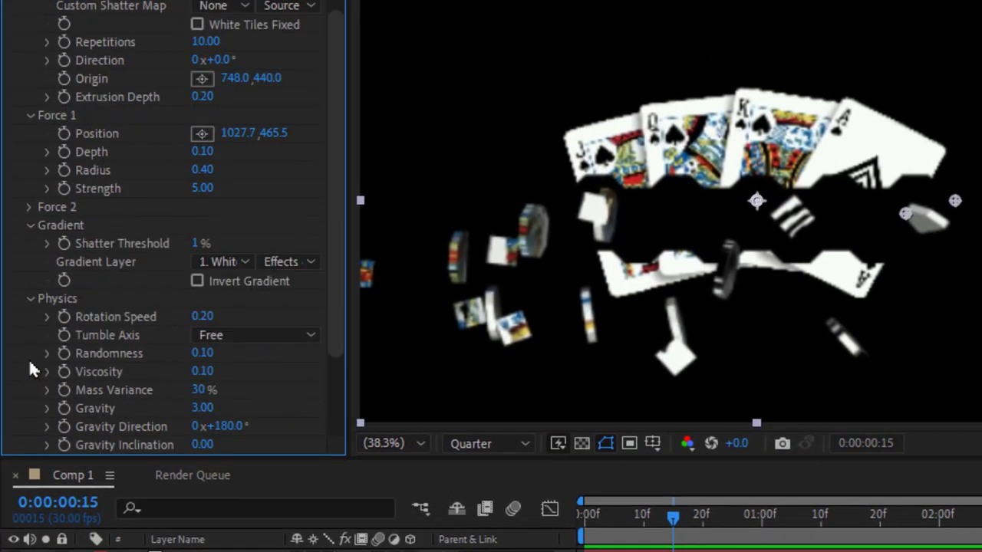
scroll(203, 407, "down", 2)
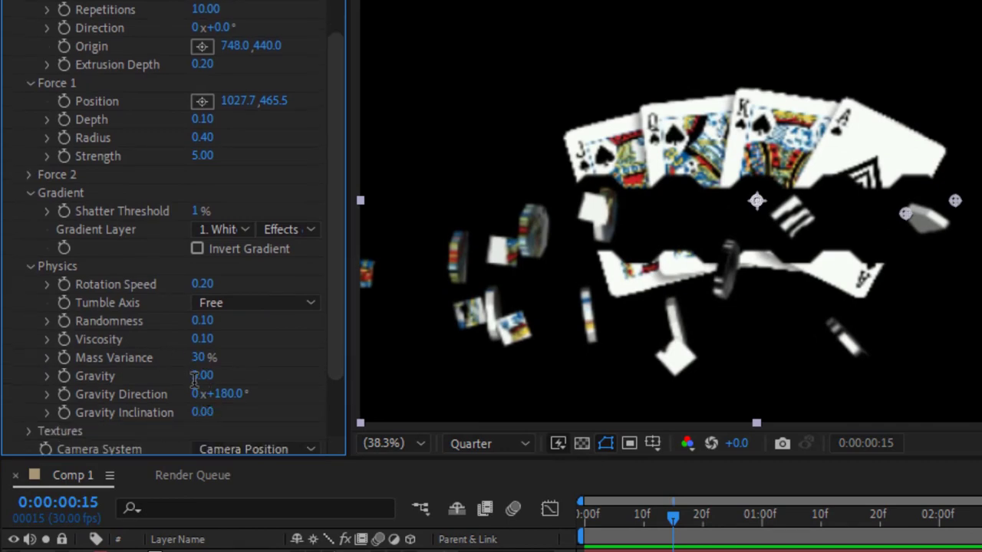
type("0")
key("Return")
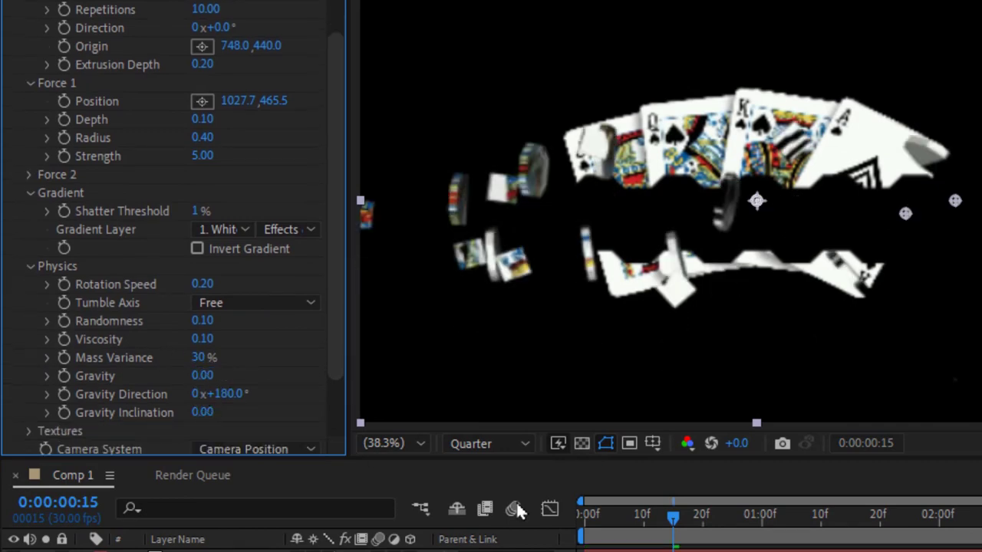
left_click_drag(671, 528, 669, 528)
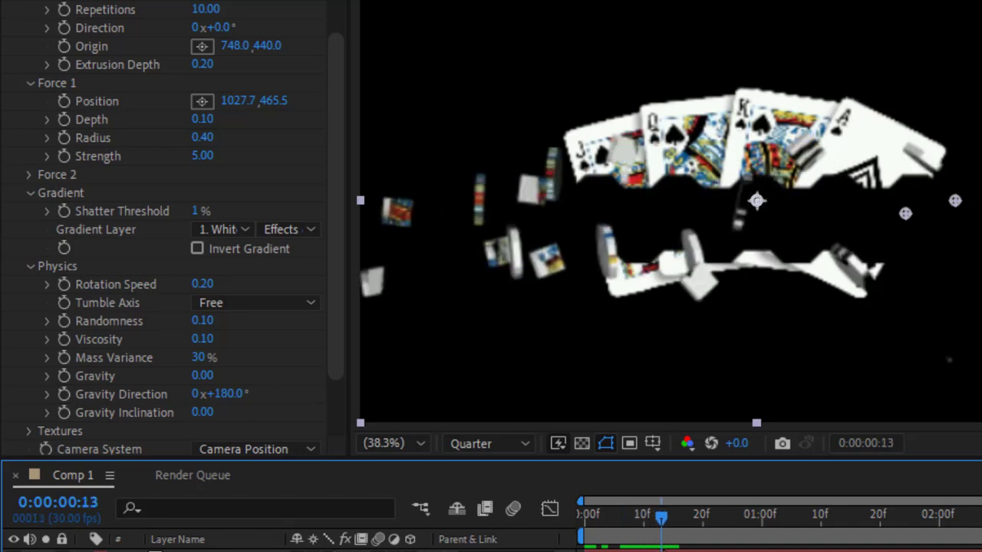
- Lower the Force 1 Strength to 2
left_click(203, 156)
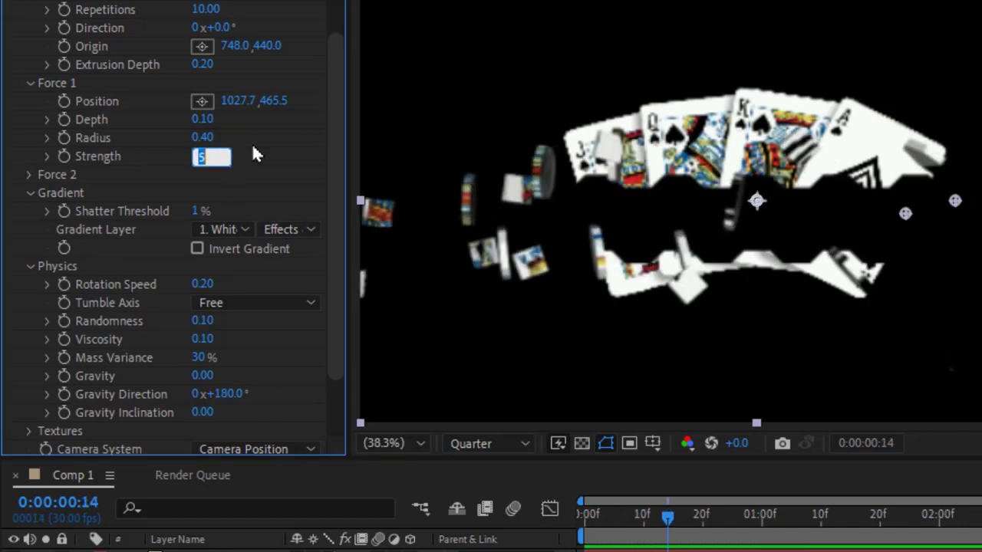
type("2")
key("Return")
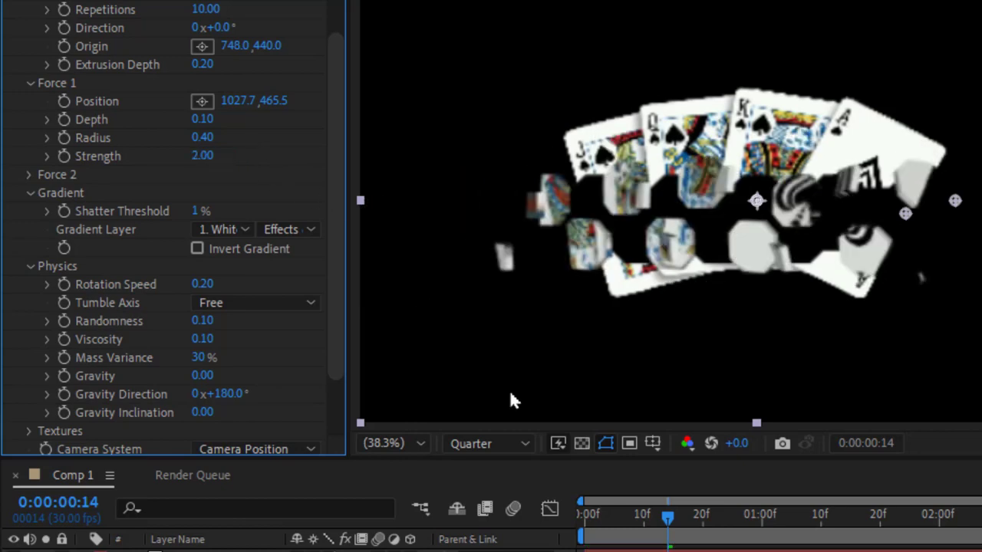
- Preview up to frame 22 and show the Viscosity keyframe at 0.10
left_click(658, 533)
key("space")
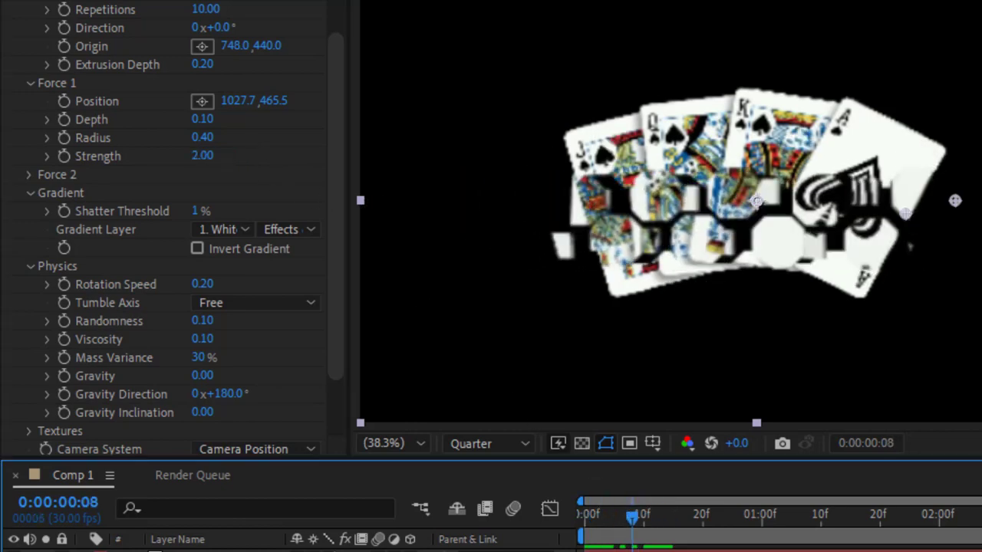
key("space")
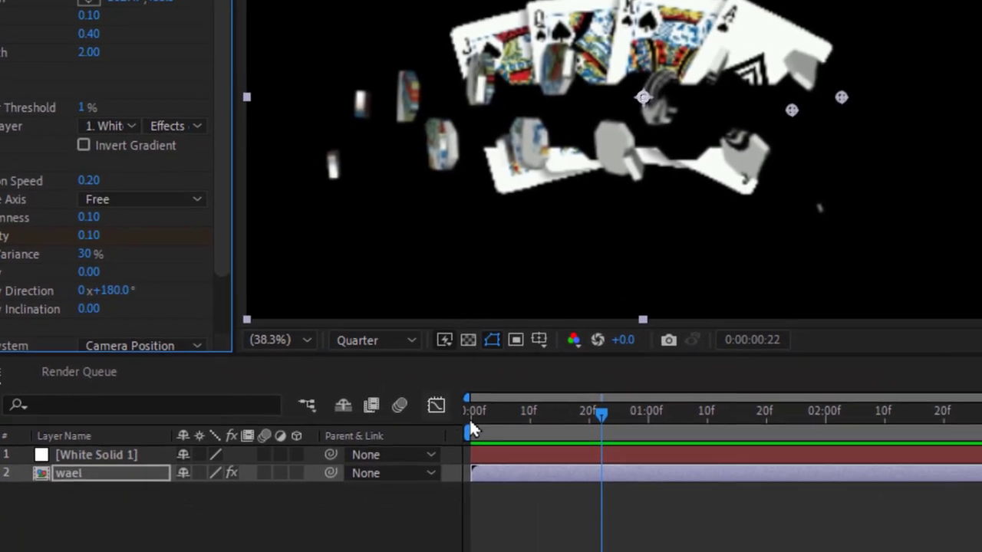
key("u")
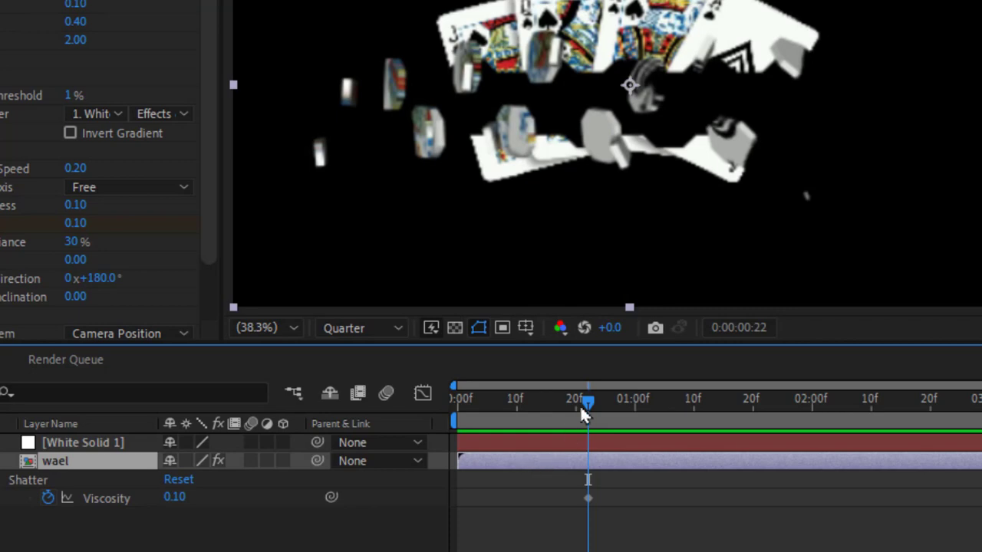
- Add a Viscosity keyframe of 0.50 at frame 26, then preview from the start
left_click_drag(579, 404, 636, 413)
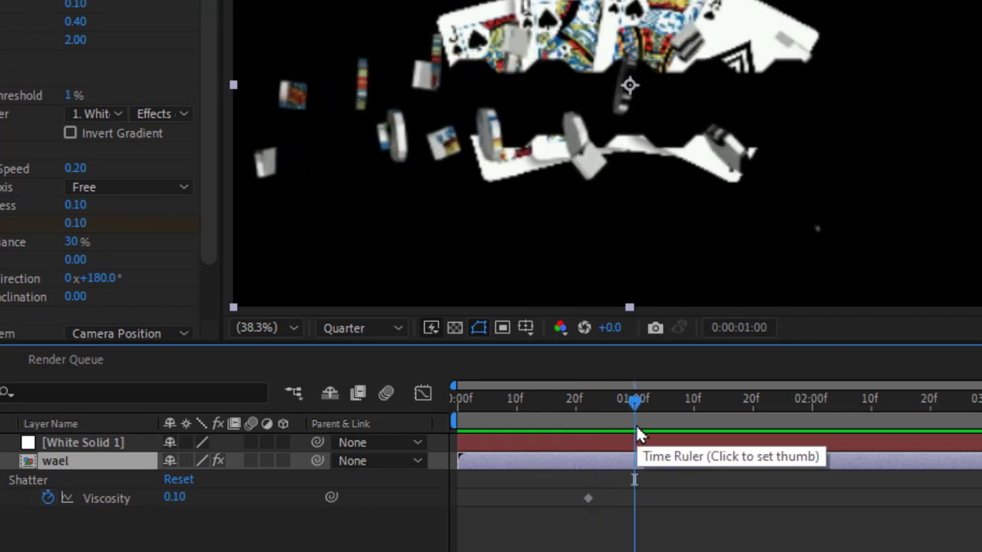
left_click(588, 501)
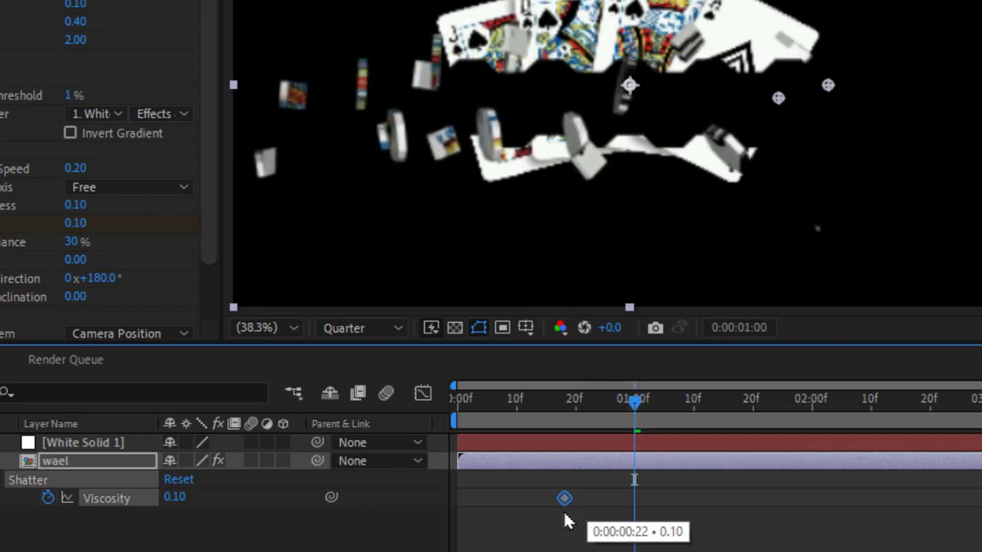
left_click_drag(625, 405, 607, 428)
type("0.6")
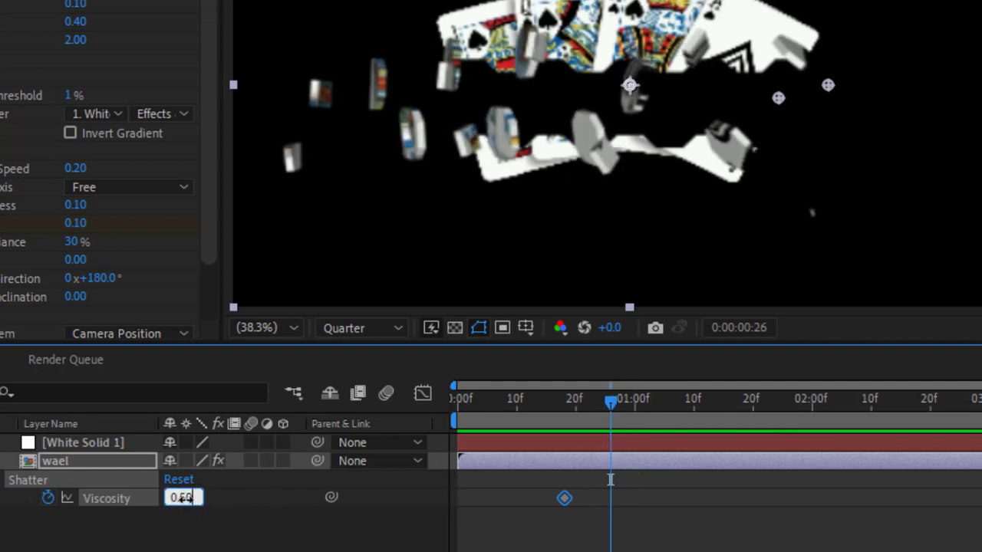
key("Return")
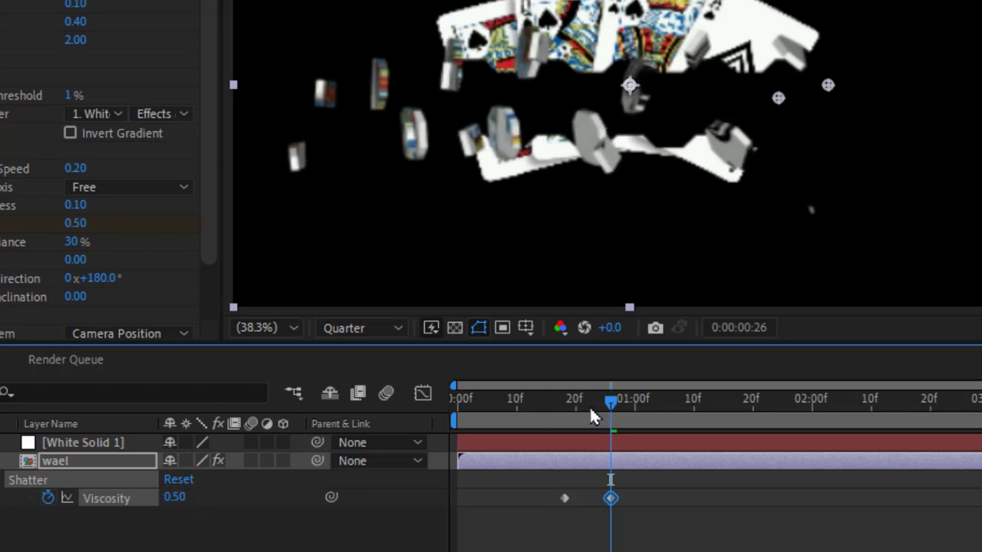
left_click_drag(589, 406, 431, 464)
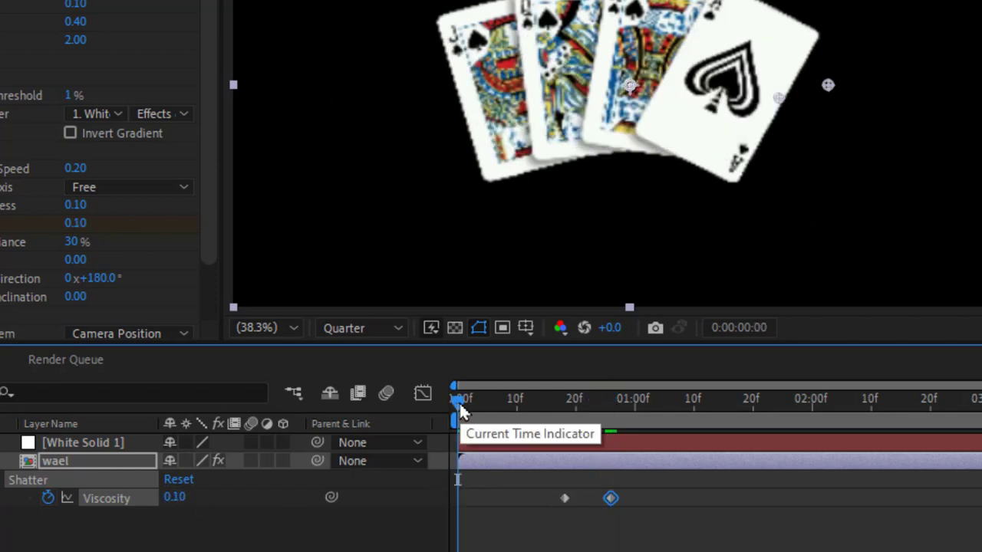
key("space")
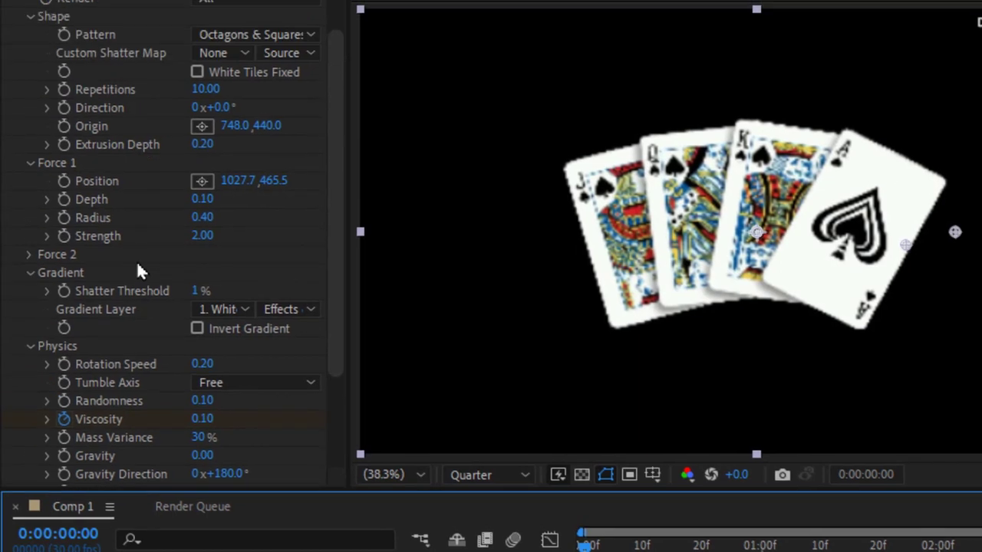
scroll(137, 265, "up", 2)
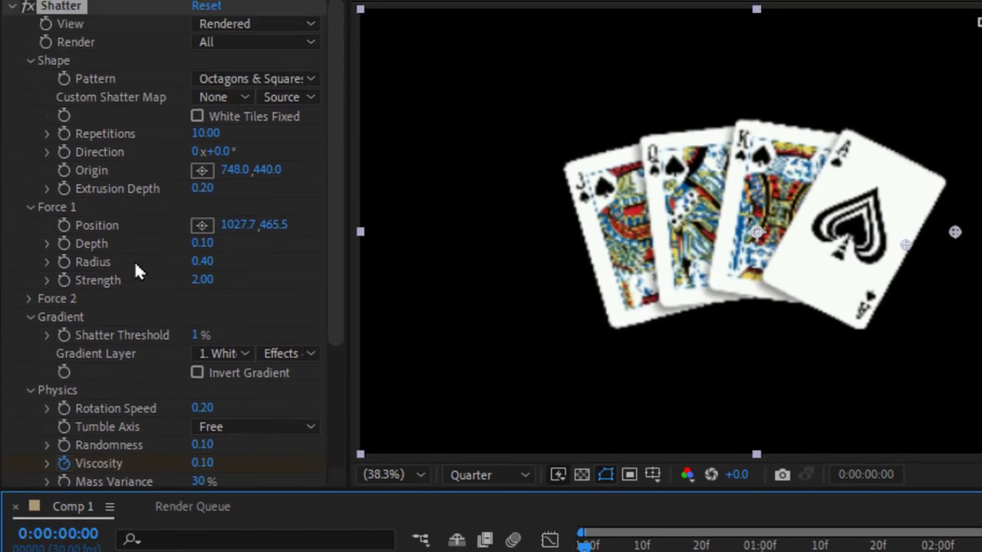
left_click(209, 134)
type("3")
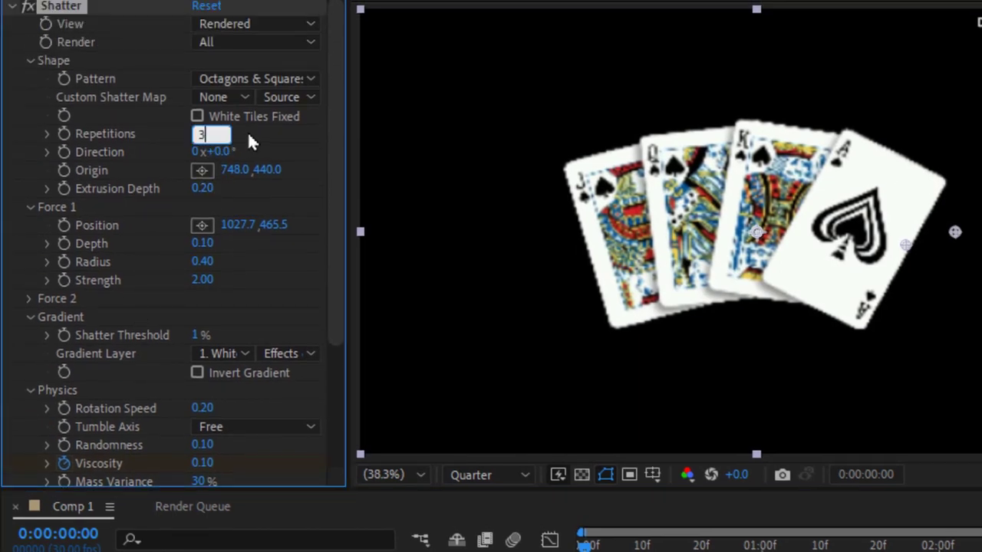
type("0")
key("Return")
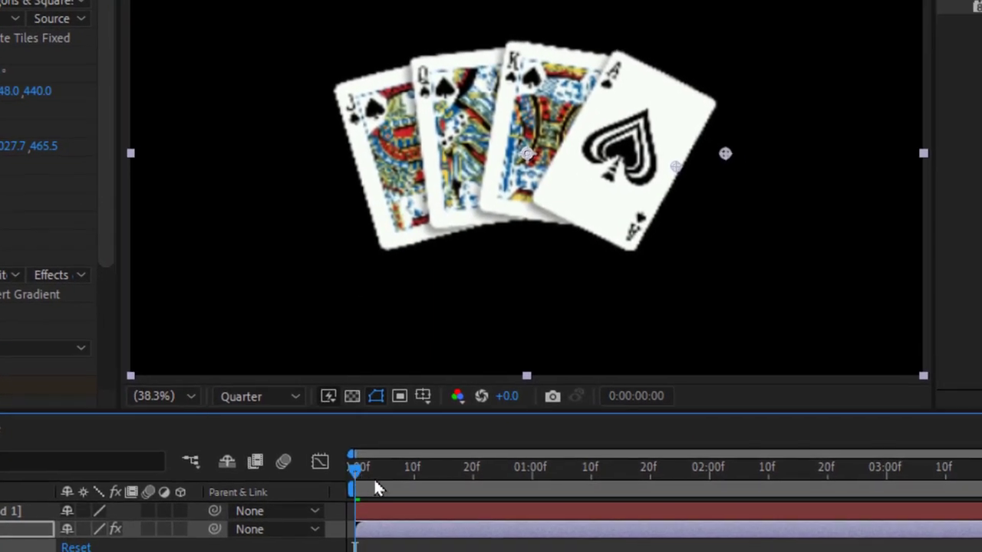
key("space")
mouse_move(484, 491)
left_mouse_down()
mouse_move(454, 513)
mouse_move(370, 470)
left_mouse_up()
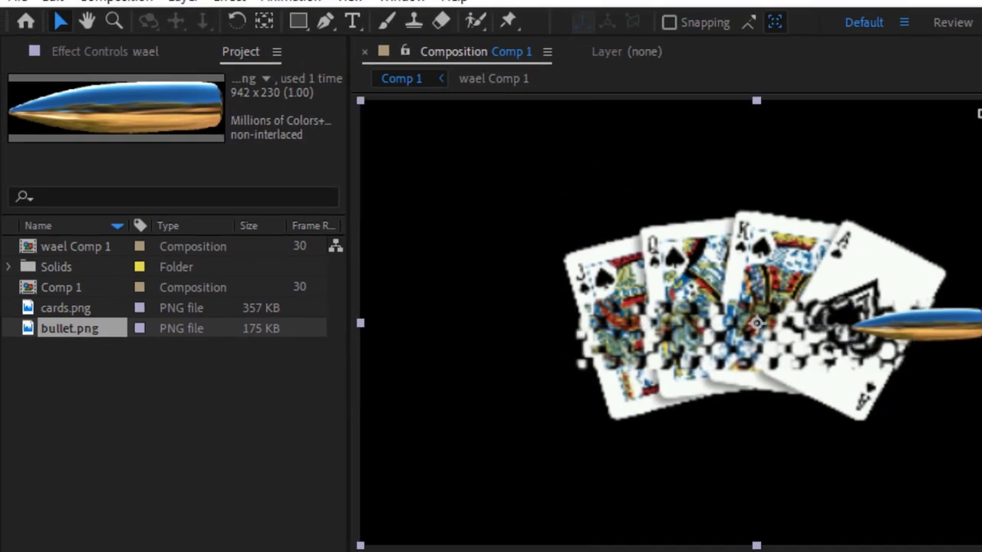
left_click(111, 52)
left_click(28, 152)
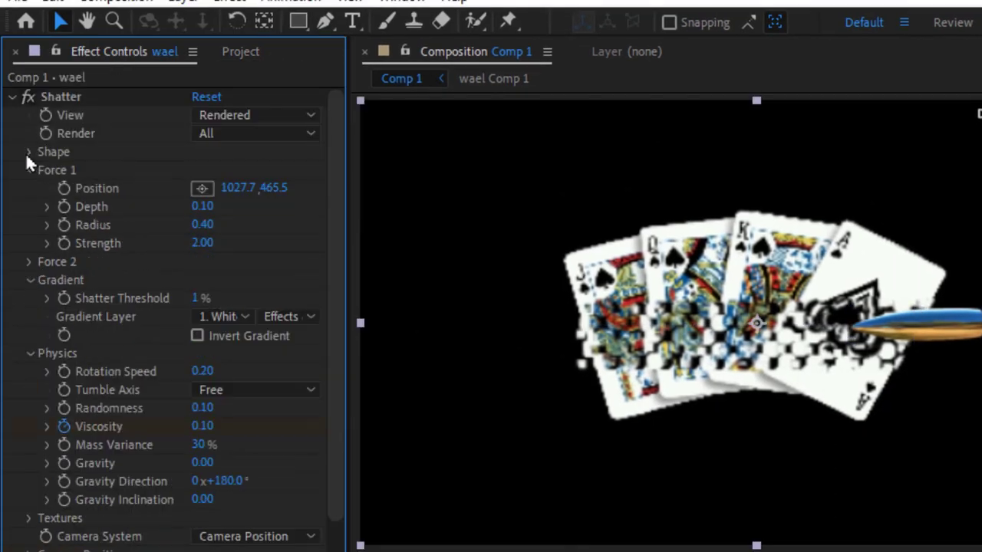
left_click(32, 170)
left_click(32, 278)
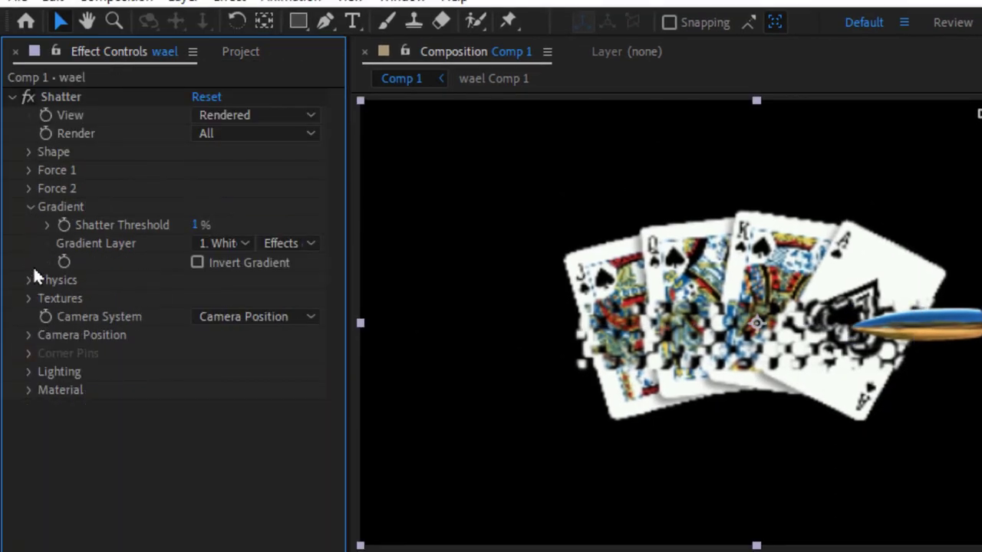
left_click(31, 207)
left_click(28, 170)
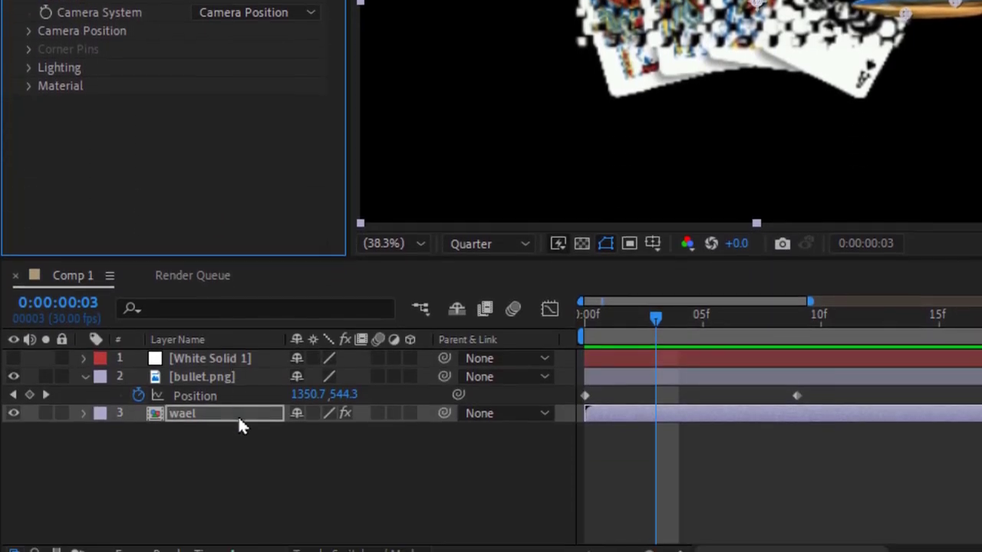
- Set a Force 1 Radius keyframe of 0 at frame 1 on the cards layer
left_click(238, 415)
key("u")
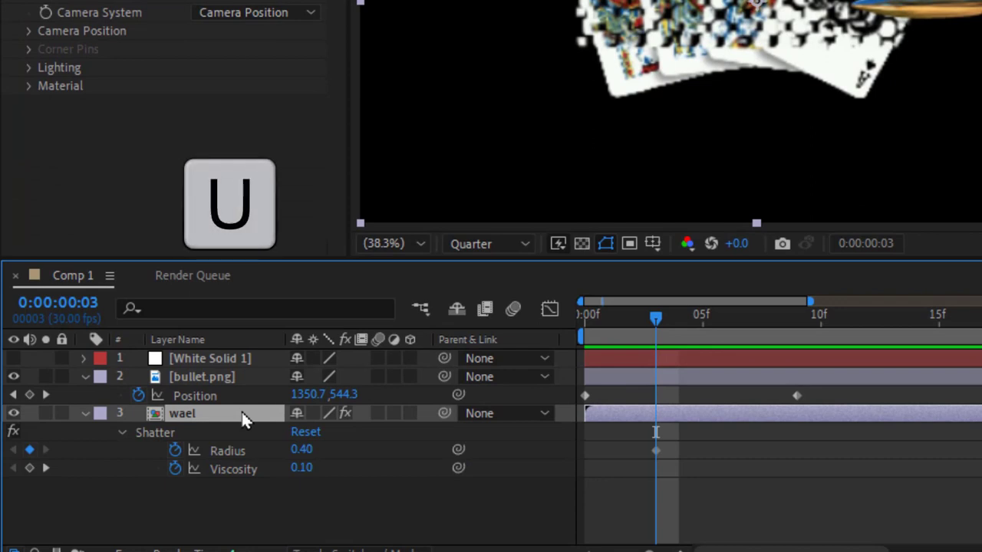
left_click(656, 451)
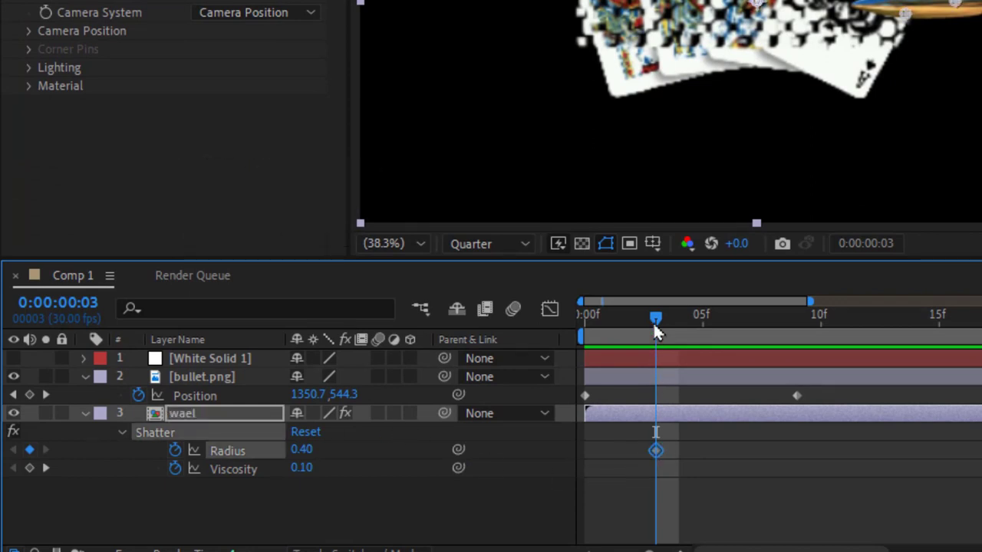
left_click_drag(655, 328, 614, 343)
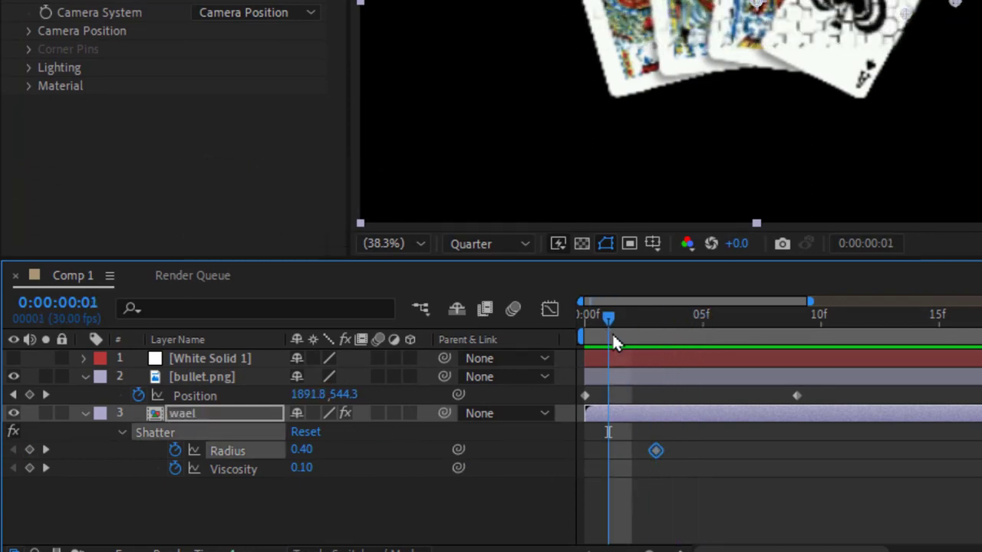
type("0")
key("Return")
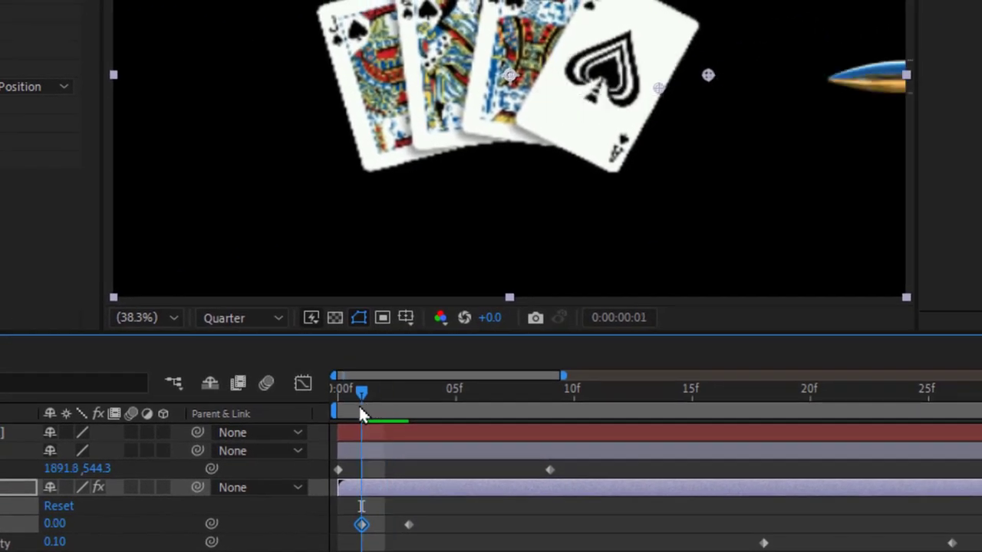
- Align the Radius keyframes to frames 1–3 and move the bullet's last Position keyframe to frame 8
left_click_drag(362, 414, 407, 415)
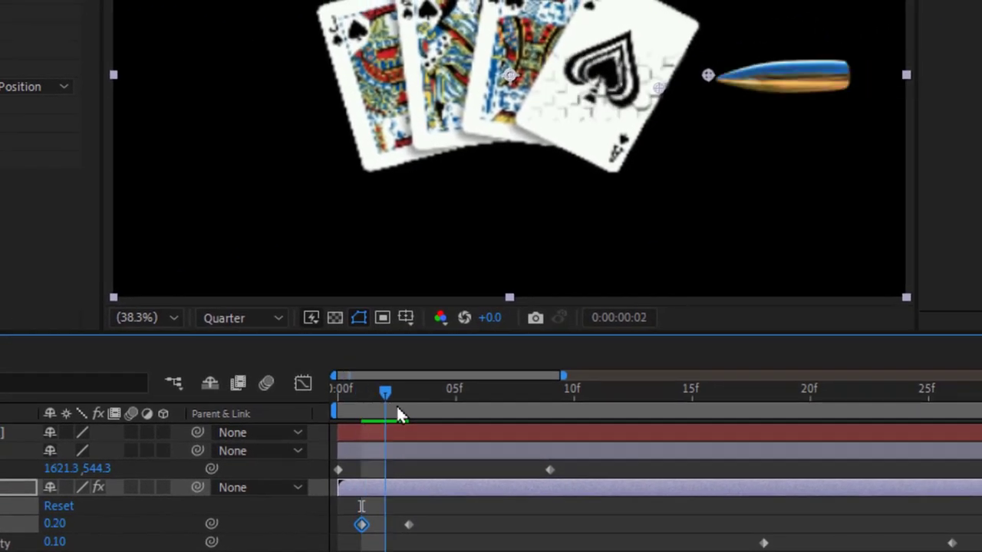
mouse_move(426, 527)
left_mouse_down()
mouse_move(355, 520)
mouse_move(449, 529)
left_mouse_up()
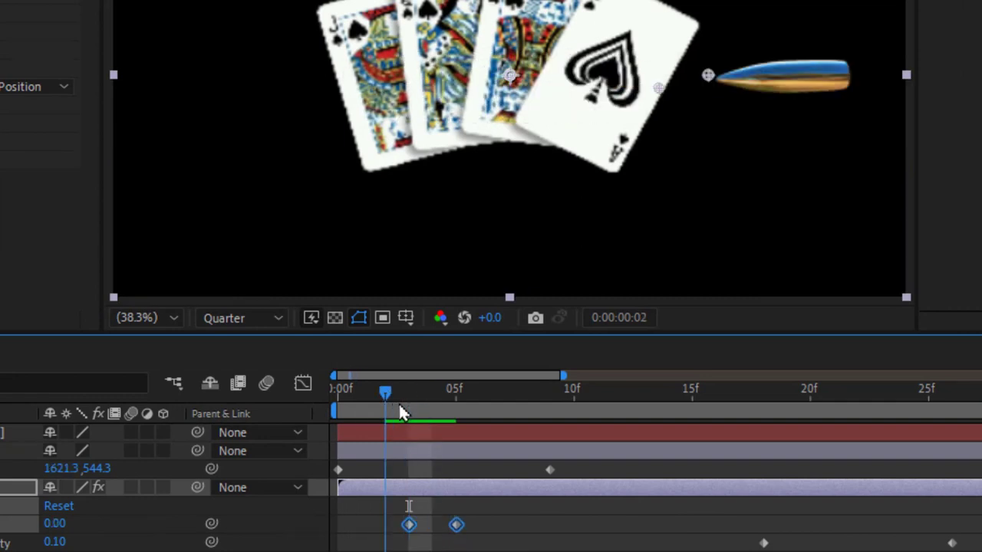
left_click_drag(407, 392, 409, 393)
left_click_drag(447, 528, 439, 528)
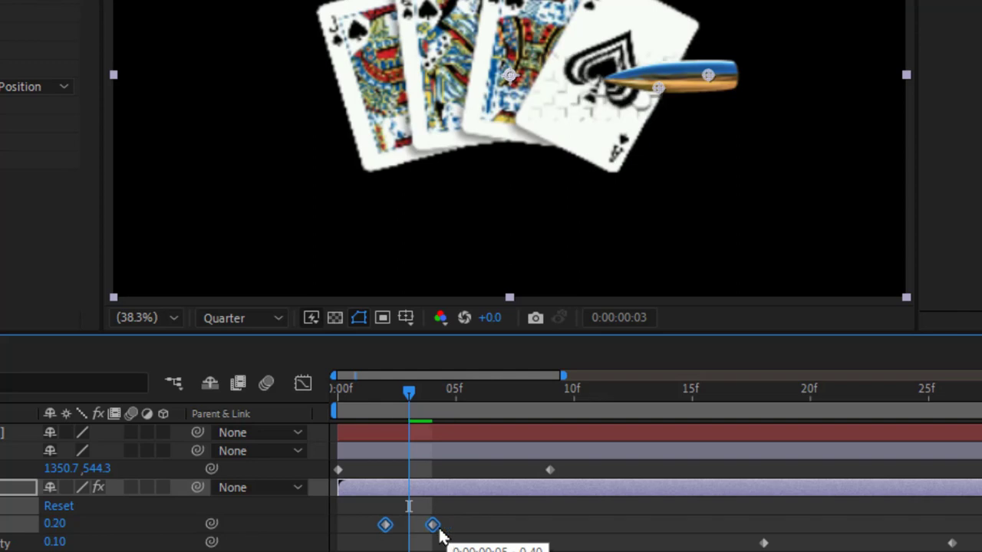
left_click_drag(549, 470, 502, 477)
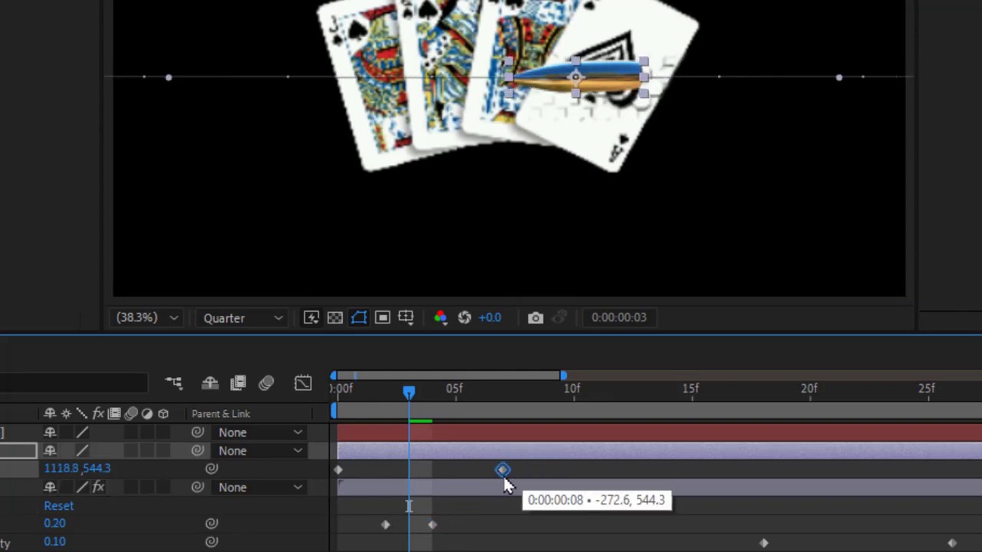
left_click_drag(439, 509, 409, 529)
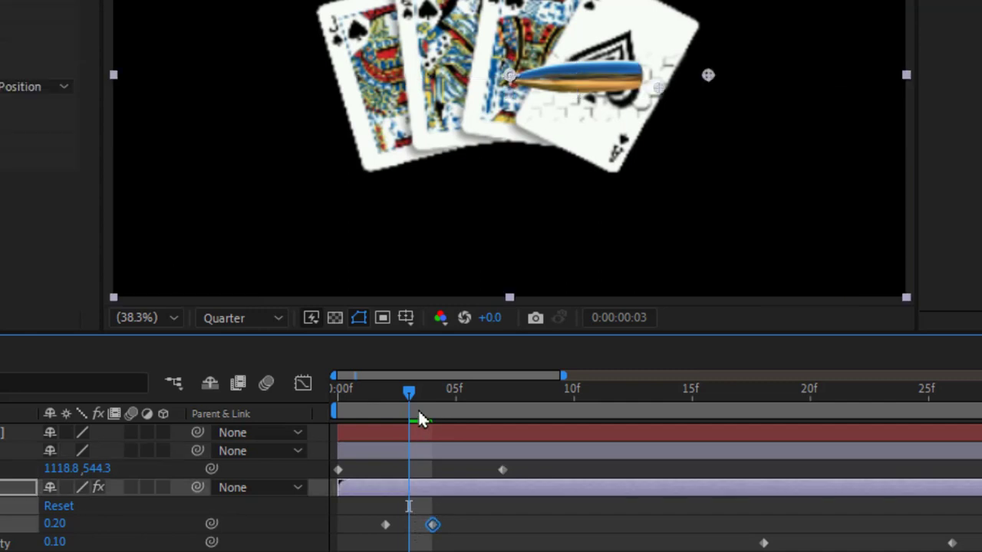
left_click_drag(404, 407, 391, 404)
mouse_move(376, 515)
left_mouse_down()
mouse_move(436, 537)
mouse_move(418, 529)
left_mouse_up()
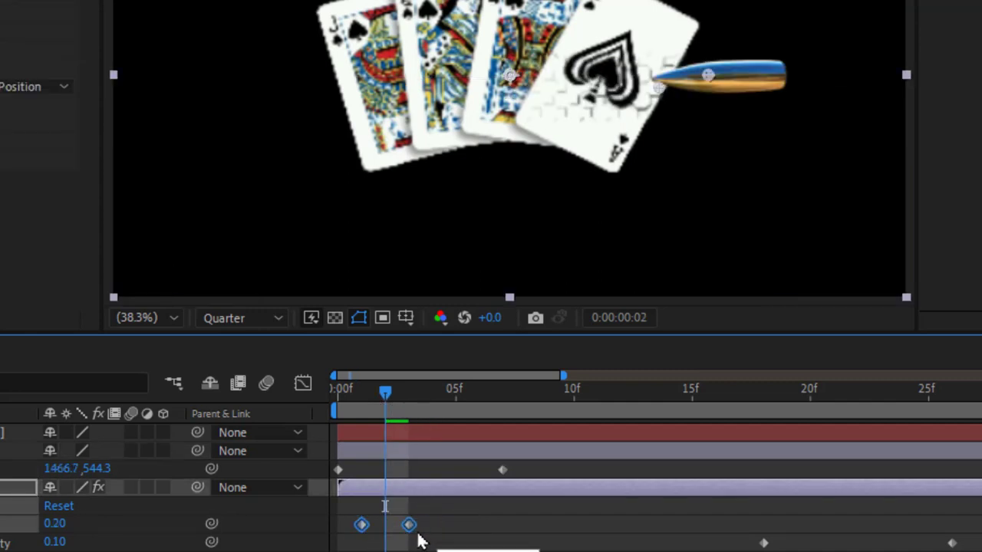
- Preview the current shatter, stepping frame by frame through the bullet impact
key("Home")
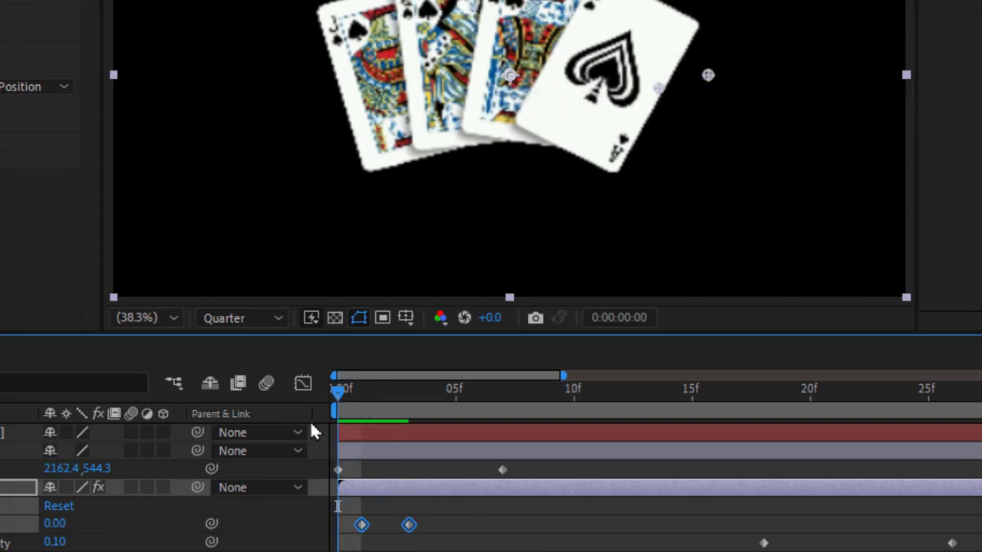
key("space")
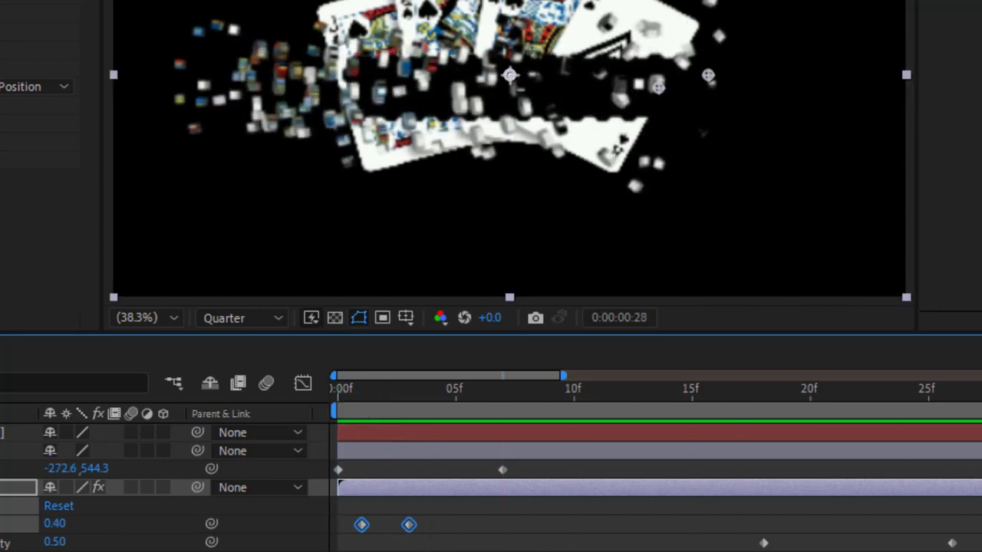
key("space")
key("Page_Down")
key("Page_Down")
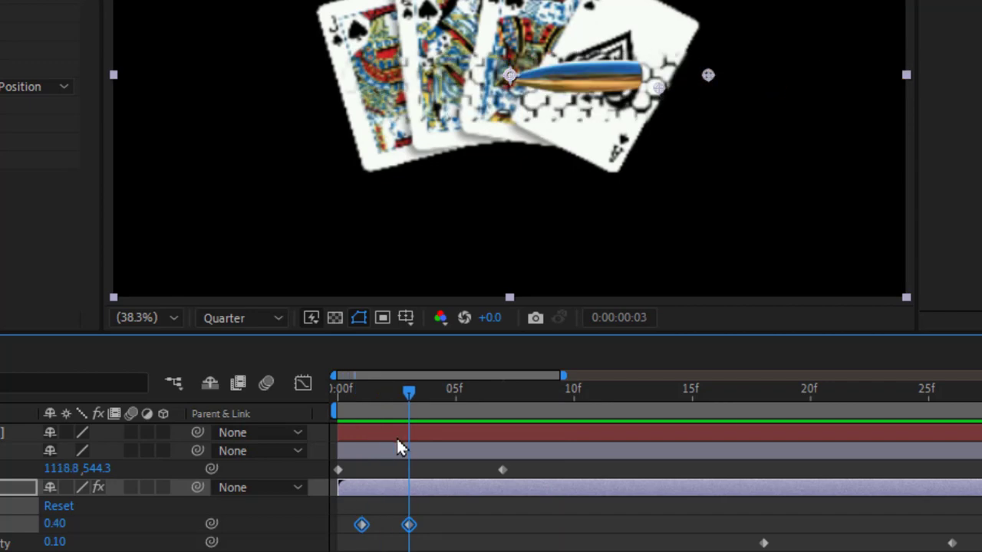
key("Page_Down")
key("Page_Down")
key("Page_Down")
key("Page_Down")
key("Page_Down")
key("Page_Down")
key("Page_Up")
key("Page_Up")
key("Page_Up")
key("Home")
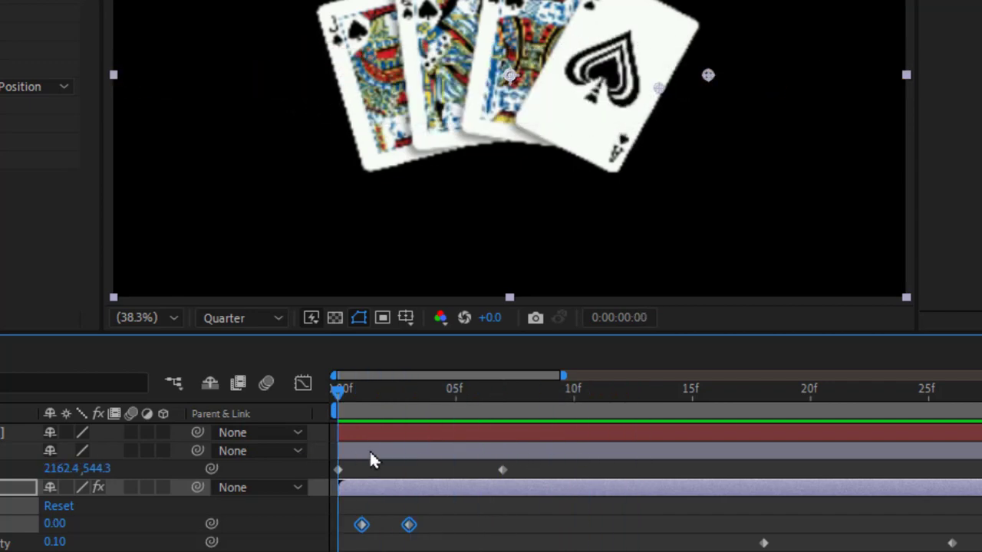
key("Page_Down")
key("Page_Down")
key("Page_Down")
key("Page_Down")
key("Page_Down")
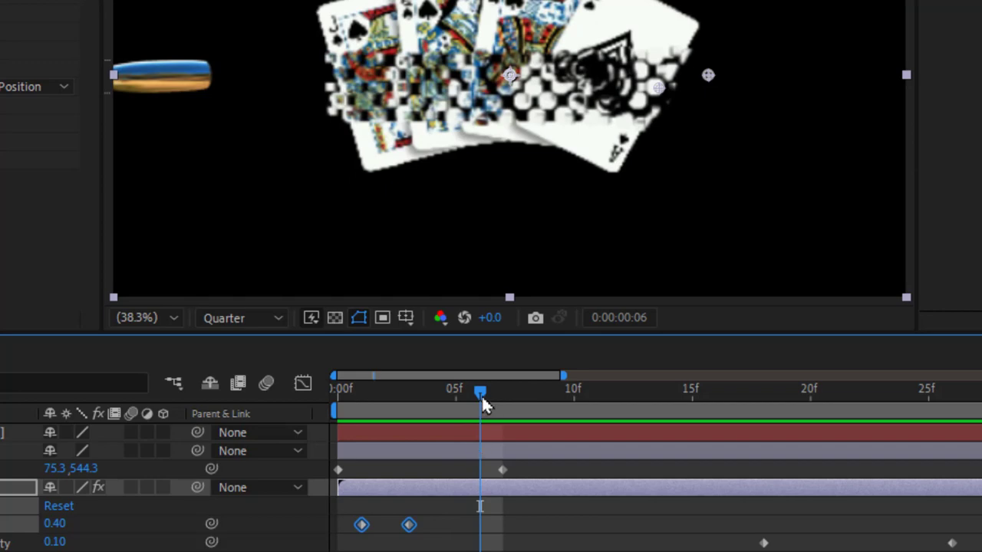
- Set Shatter Shape Repetitions to 200 and scrub the impact to check the finer shards
left_click(477, 448)
key("p")
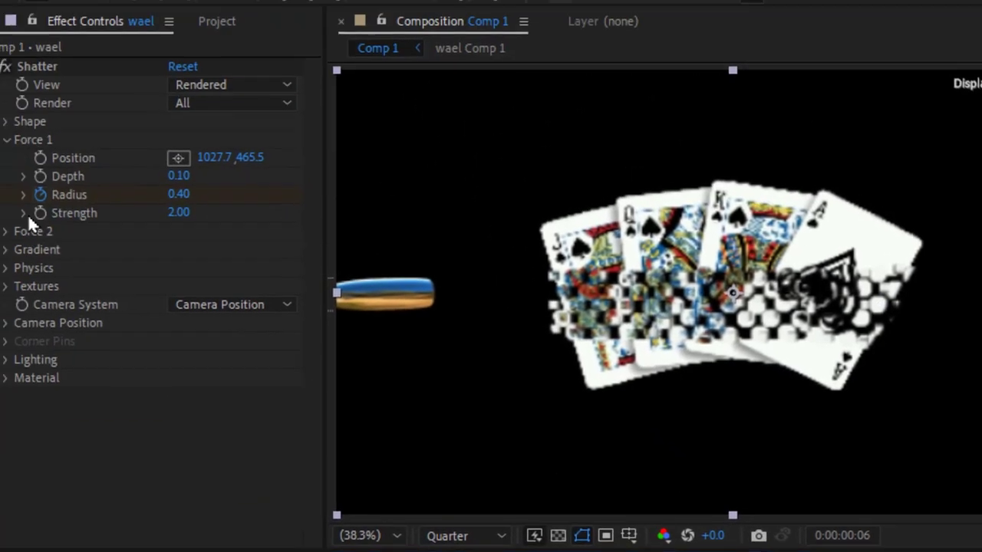
left_click(28, 161)
left_click(29, 146)
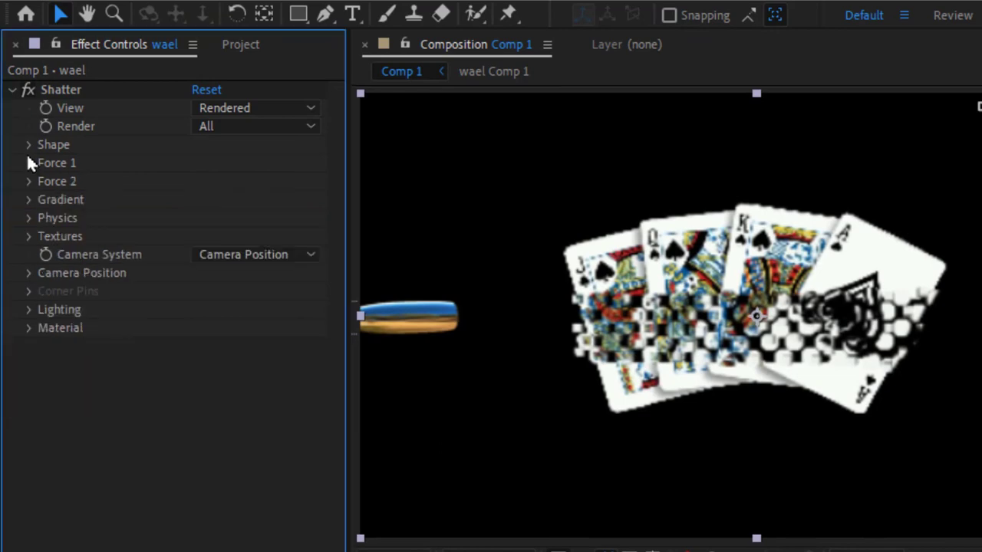
type("200")
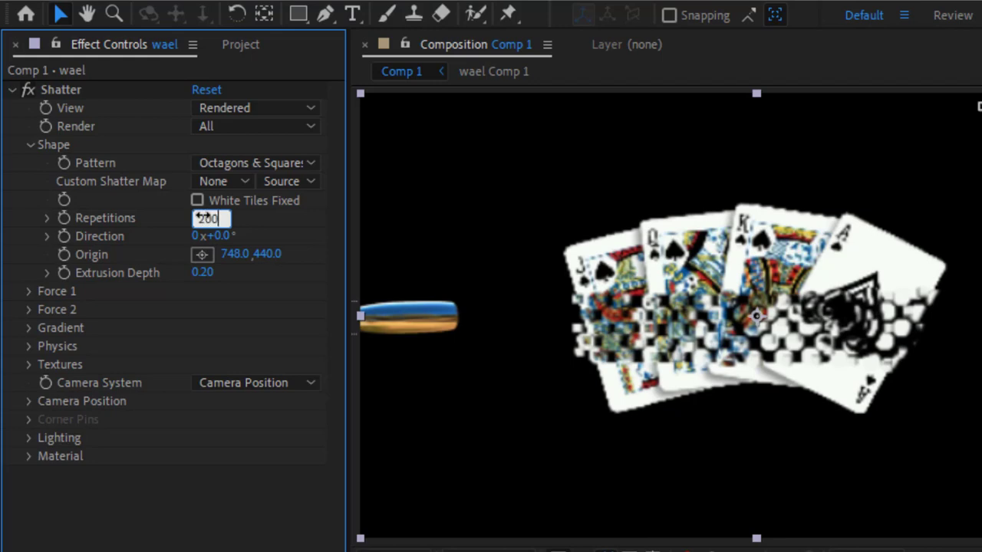
key("Return")
mouse_move(614, 471)
left_mouse_down()
mouse_move(529, 483)
mouse_move(598, 491)
left_mouse_up()
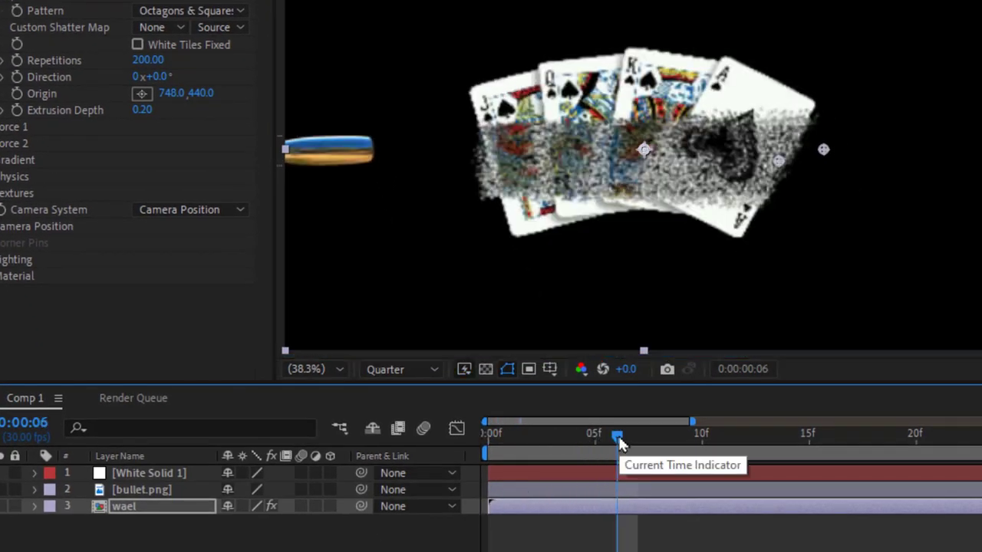
left_click_drag(618, 436, 469, 481)
mouse_move(489, 450)
left_mouse_down()
mouse_move(748, 481)
mouse_move(710, 456)
left_mouse_up()
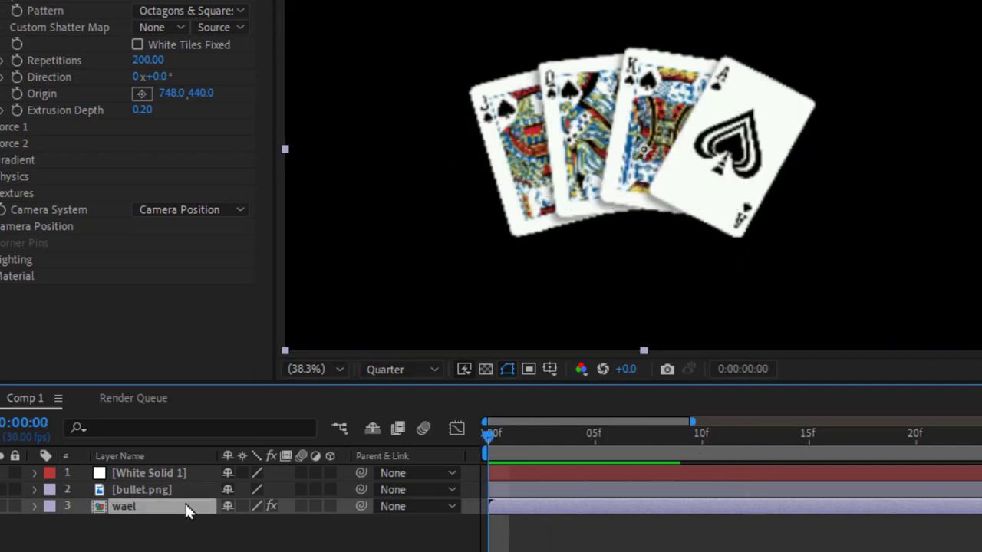
- Duplicate the wael layer as wael 2 and set its blend mode to Lighter Color
key("ctrl+d")
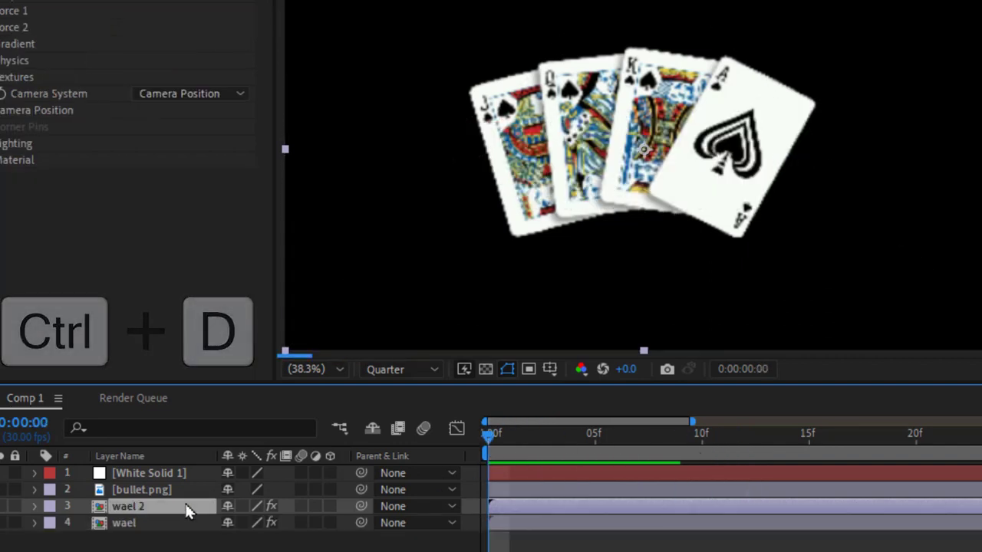
mouse_move(490, 436)
left_mouse_down()
mouse_move(648, 445)
mouse_move(796, 476)
mouse_move(767, 520)
left_mouse_up()
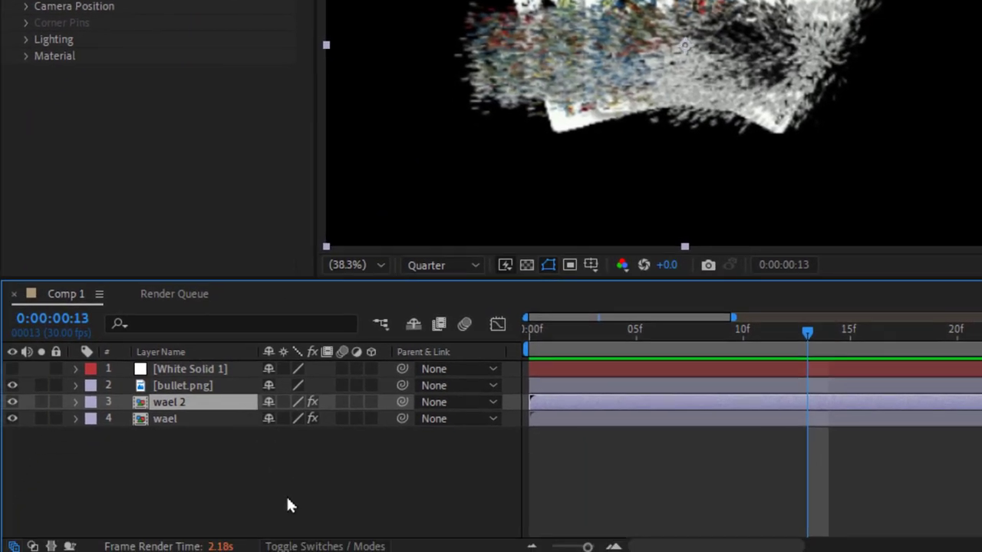
left_click(302, 544)
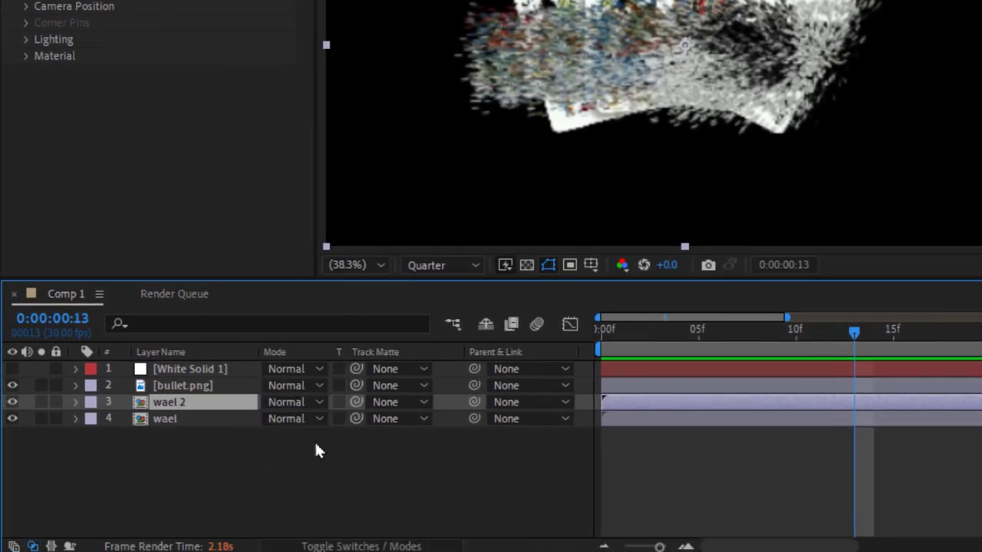
left_click(321, 404)
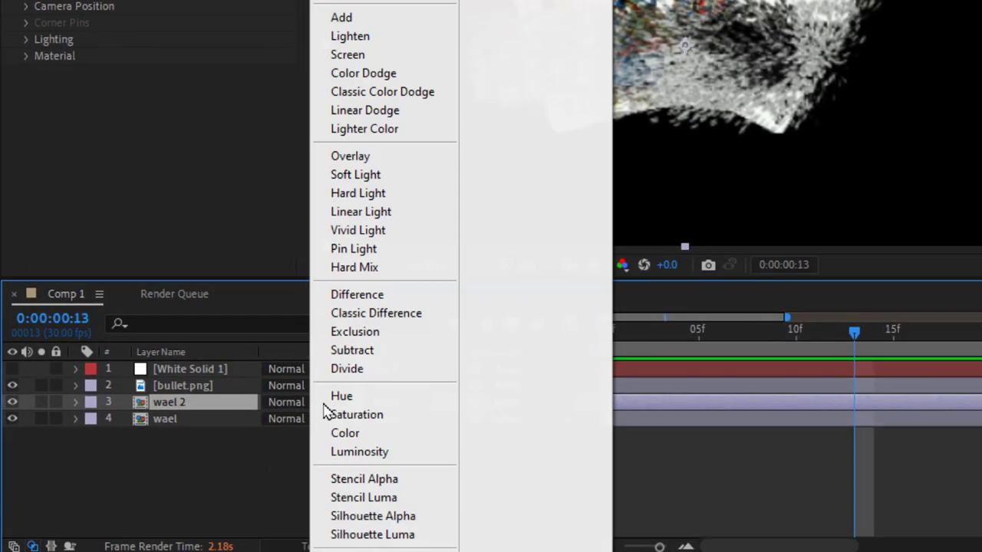
left_click(362, 131)
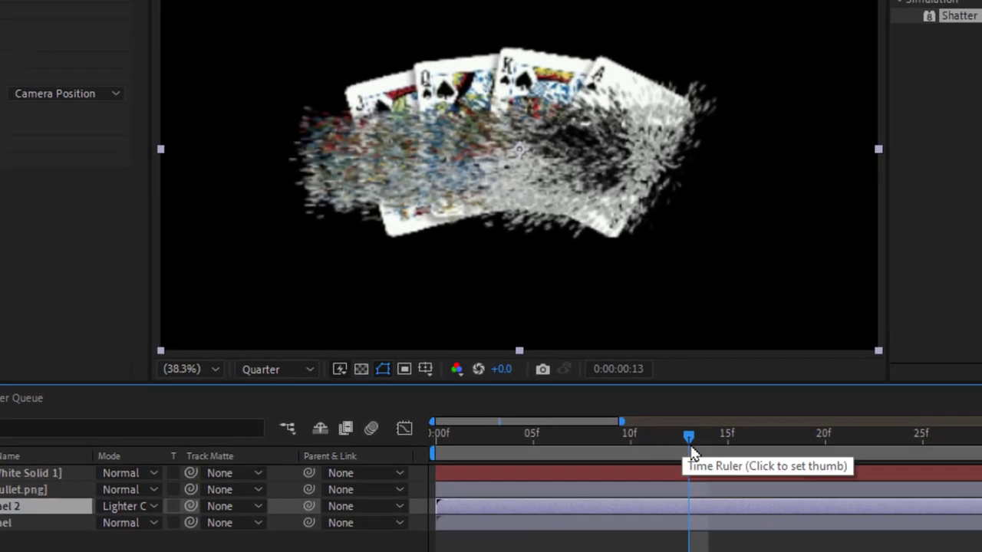
- Review the finished shatter, stop playback at frame 0, and select the wael layer
mouse_move(689, 445)
left_mouse_down()
mouse_move(435, 435)
mouse_move(494, 449)
left_mouse_up()
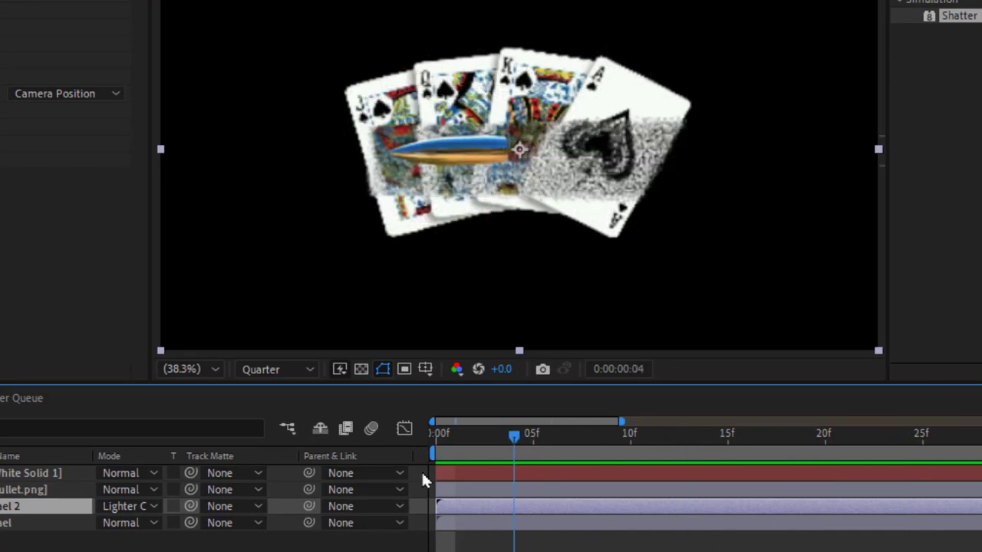
left_click_drag(634, 468, 432, 485)
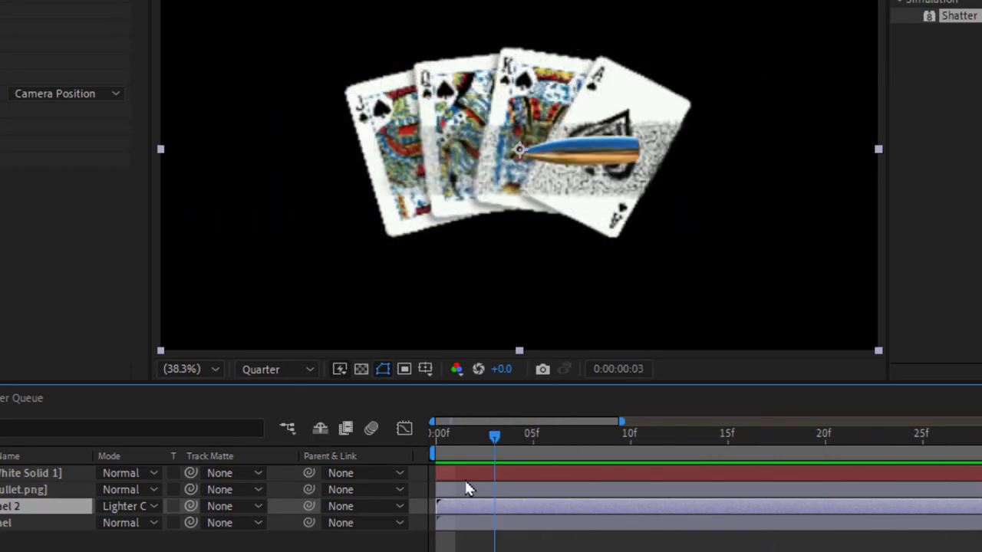
key("space")
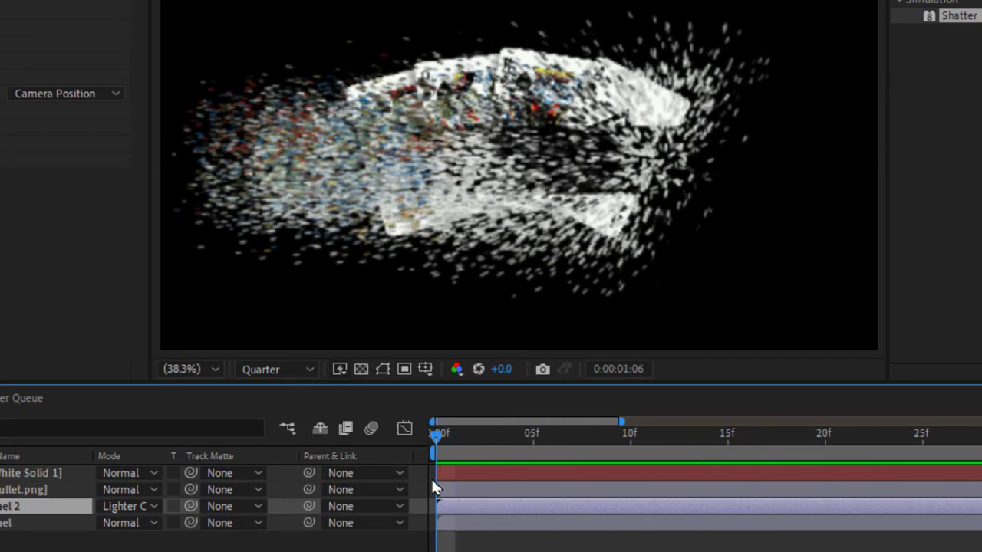
left_click(432, 436)
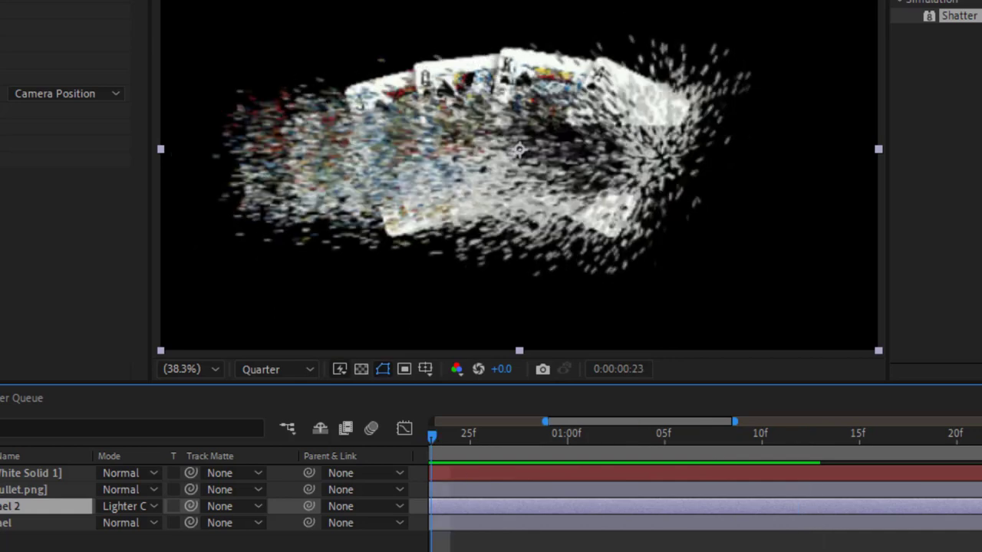
scroll(690, 490, "left", 5)
left_click(438, 437)
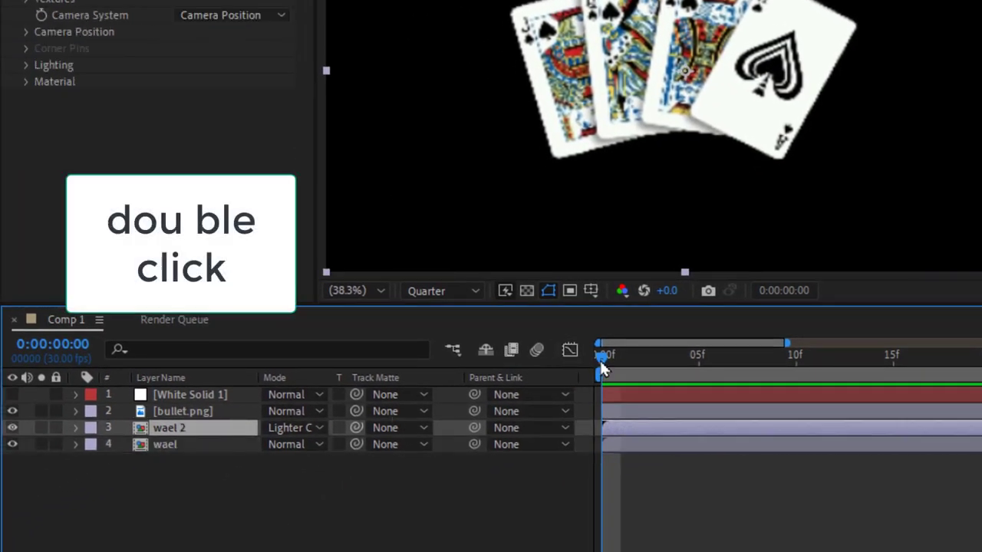
left_click(208, 447)
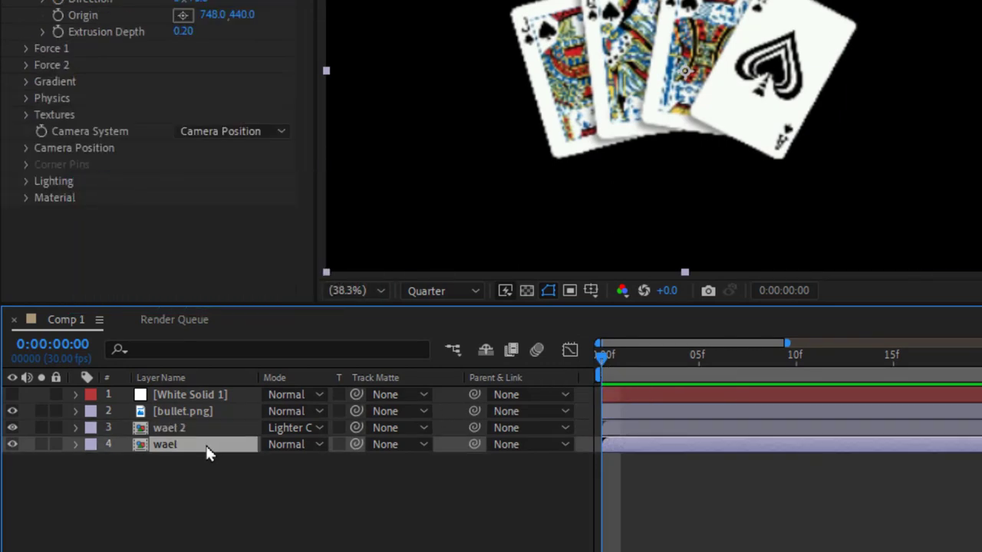
- Open the wael precomp and drag PRE.png from File Explorer into its timeline
double_click(206, 447)
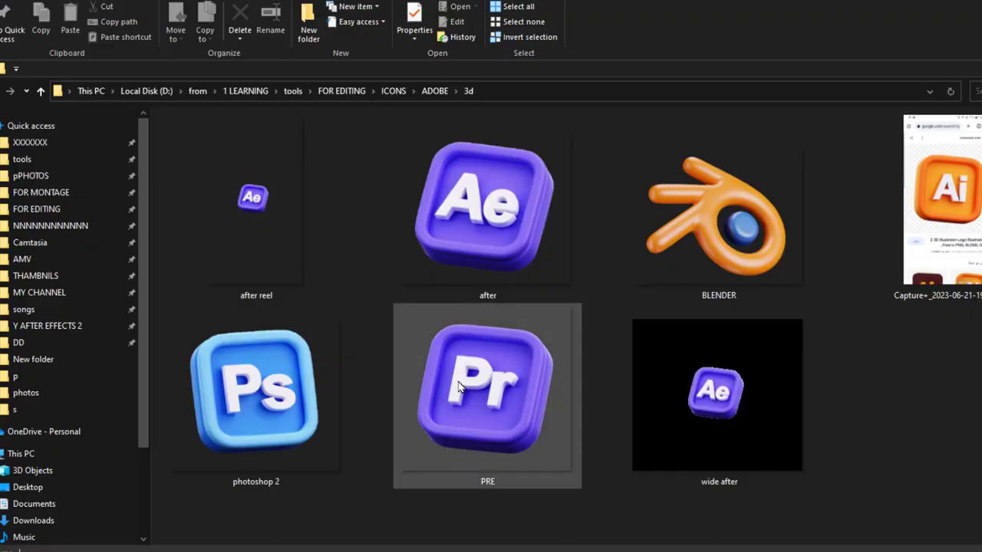
mouse_move(458, 388)
left_mouse_down()
mouse_move(65, 298)
mouse_move(53, 217)
left_mouse_up()
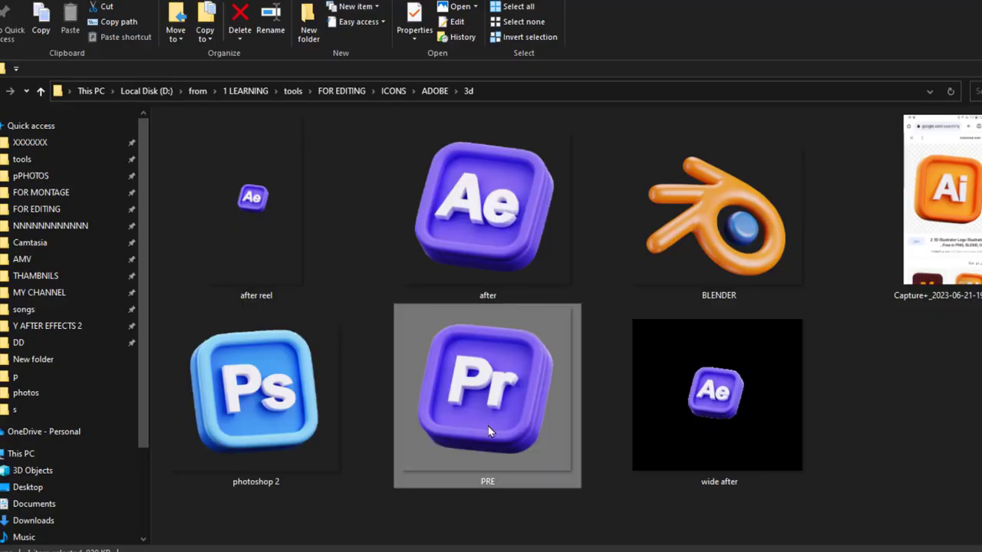
left_click_drag(489, 431, 44, 490)
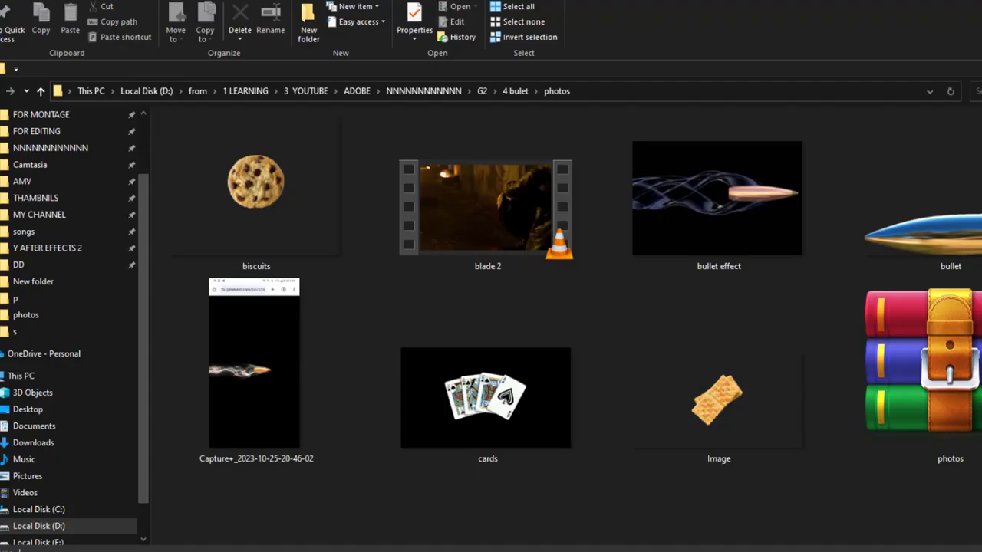
left_click_drag(279, 213, 481, 498)
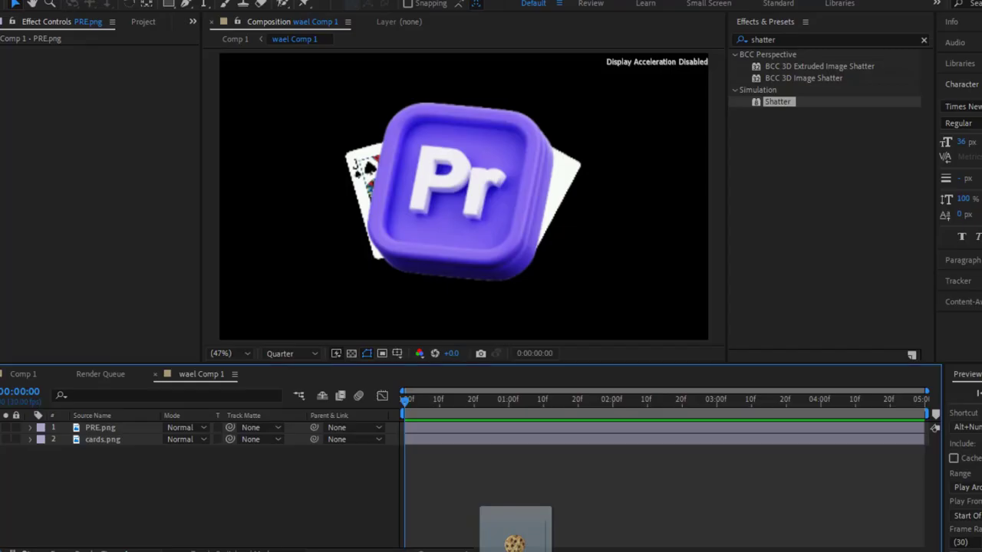
- Add biscuits.png and Image.png to wael Comp 1, leave only biscuits.png visible, then return to Comp 1
left_click_drag(514, 529, 92, 499)
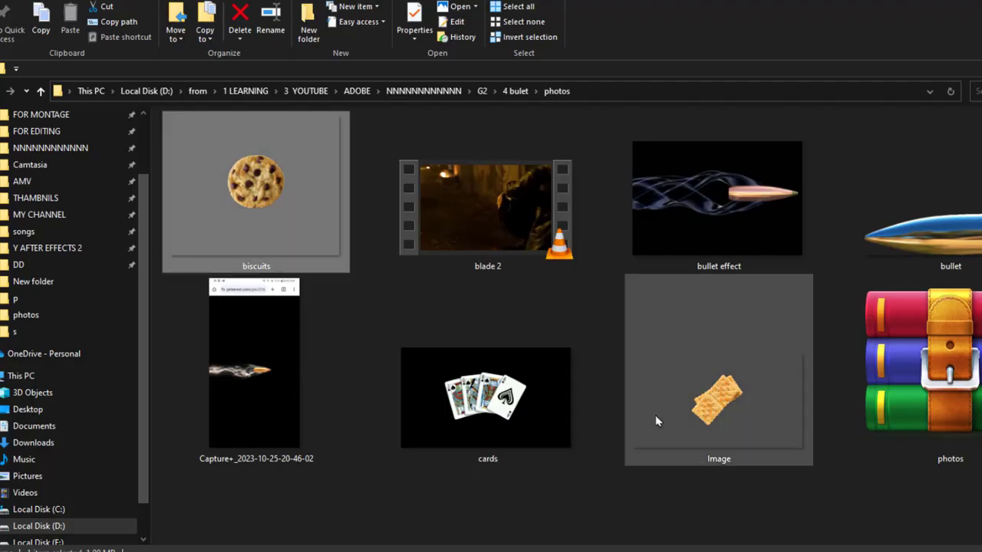
mouse_move(655, 415)
left_mouse_down()
mouse_move(485, 529)
mouse_move(104, 521)
left_mouse_up()
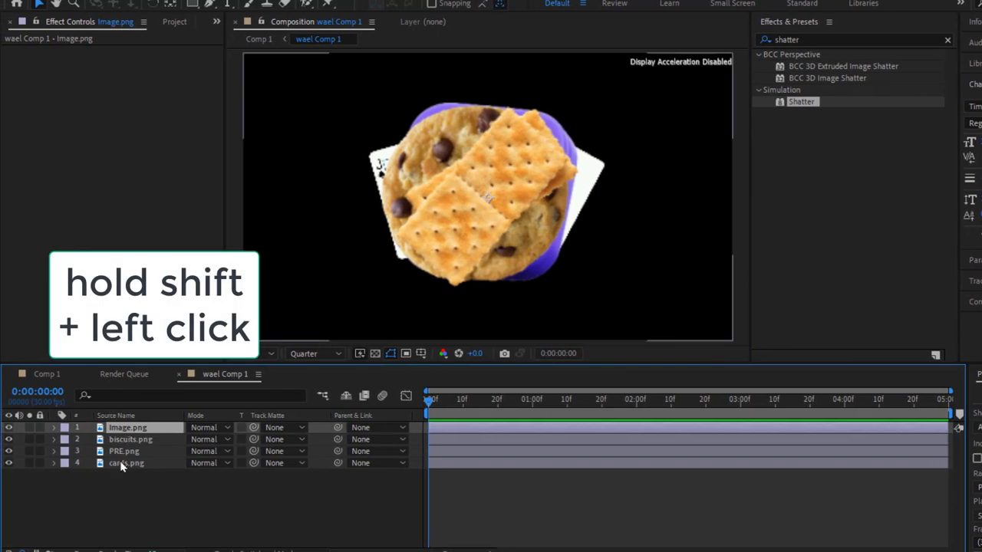
left_click(121, 467, "shift")
left_click_drag(8, 428, 8, 463)
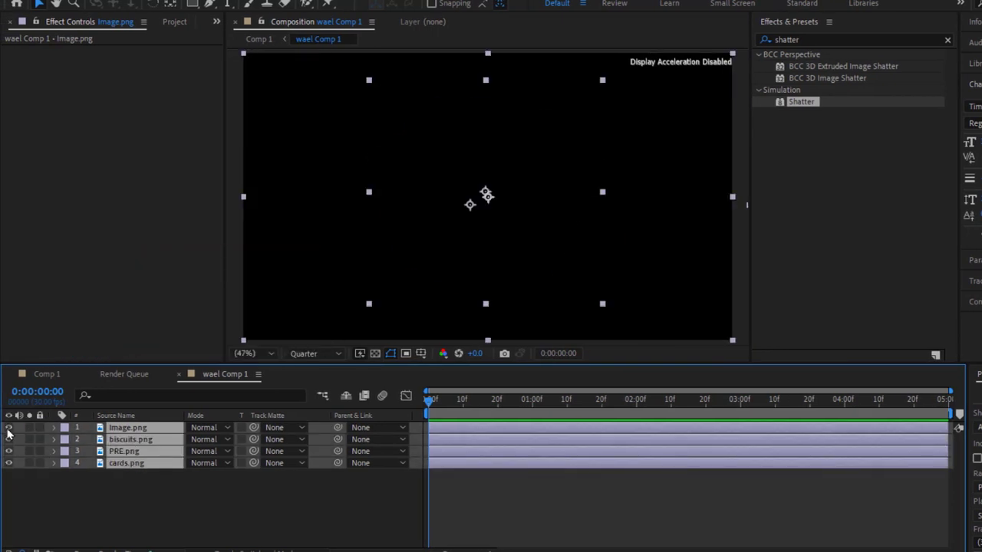
left_click(30, 470)
left_click(10, 428)
left_click(8, 440)
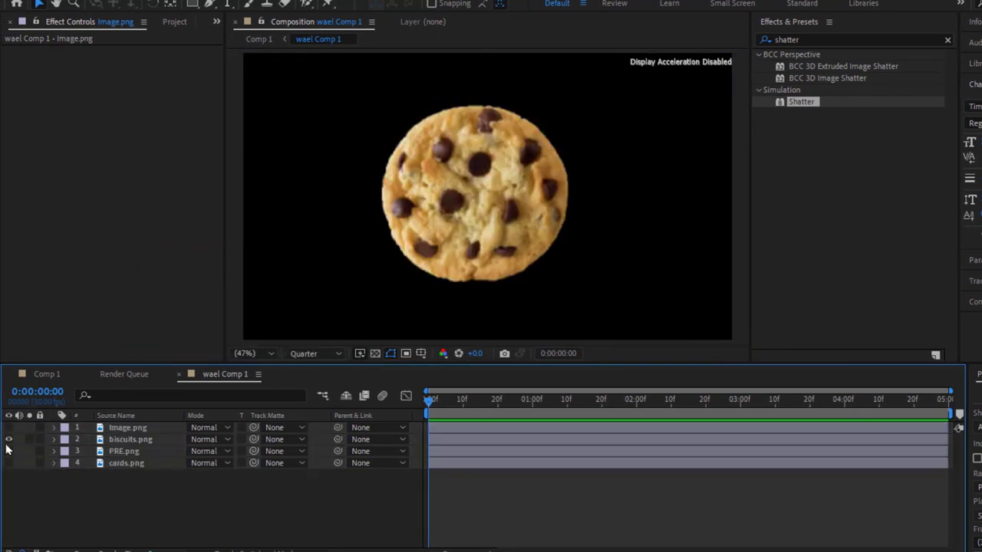
left_click(47, 376)
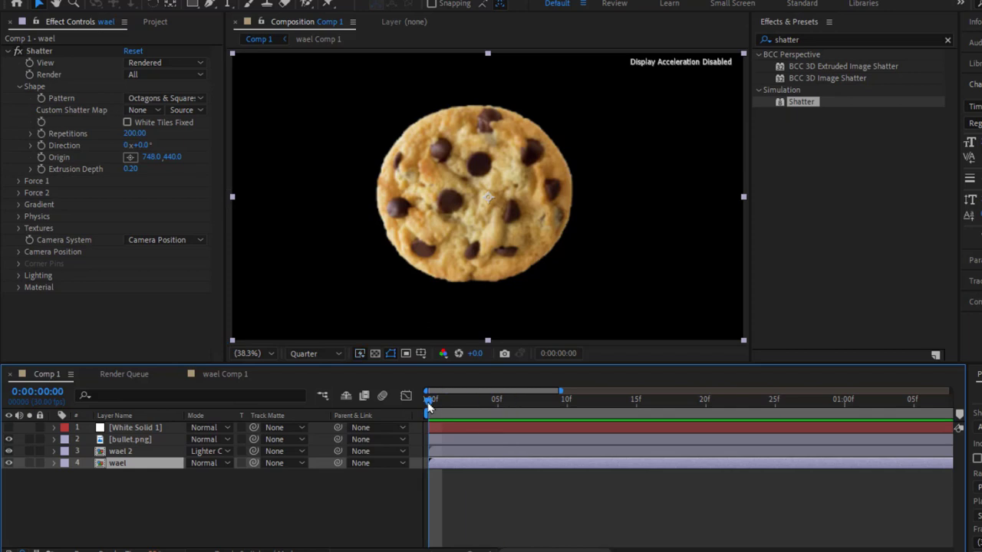
- Preview the cookie shattering in Comp 1
key("space")
key("space")
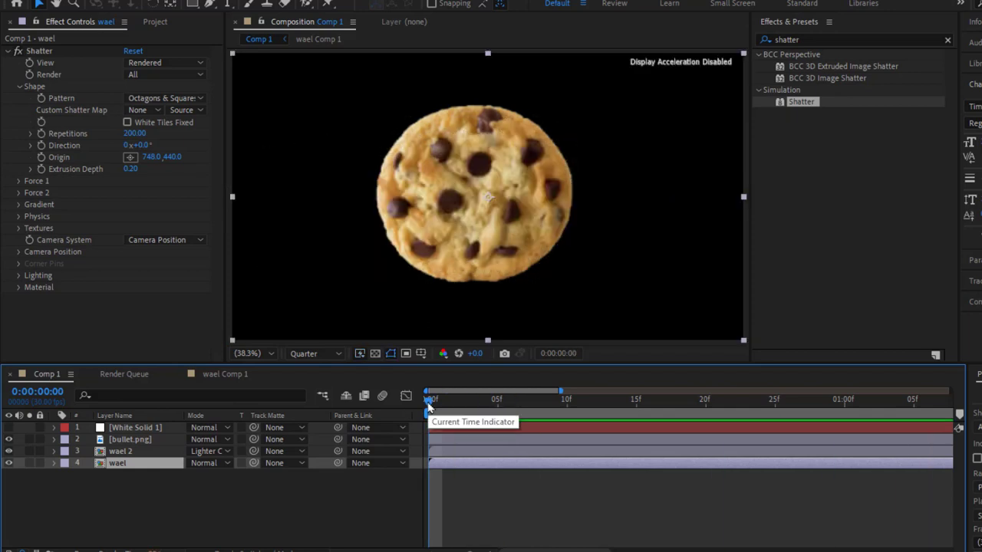
key("space")
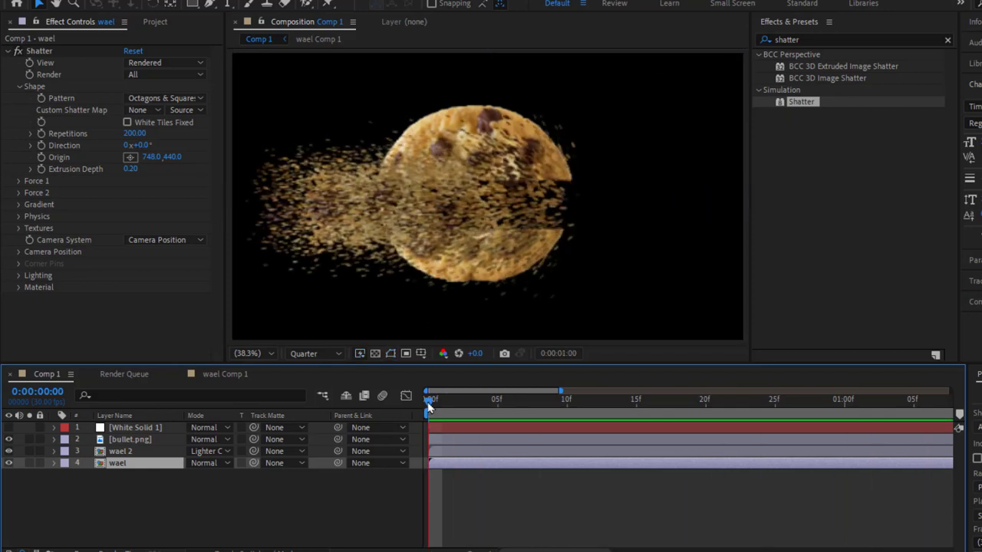
key("space")
mouse_move(429, 406)
left_mouse_down()
mouse_move(730, 440)
mouse_move(665, 448)
mouse_move(425, 414)
left_mouse_up()
- Swap the cookie for the PRE.png Pr icon in wael Comp 1 and preview it shattering
left_click(230, 376)
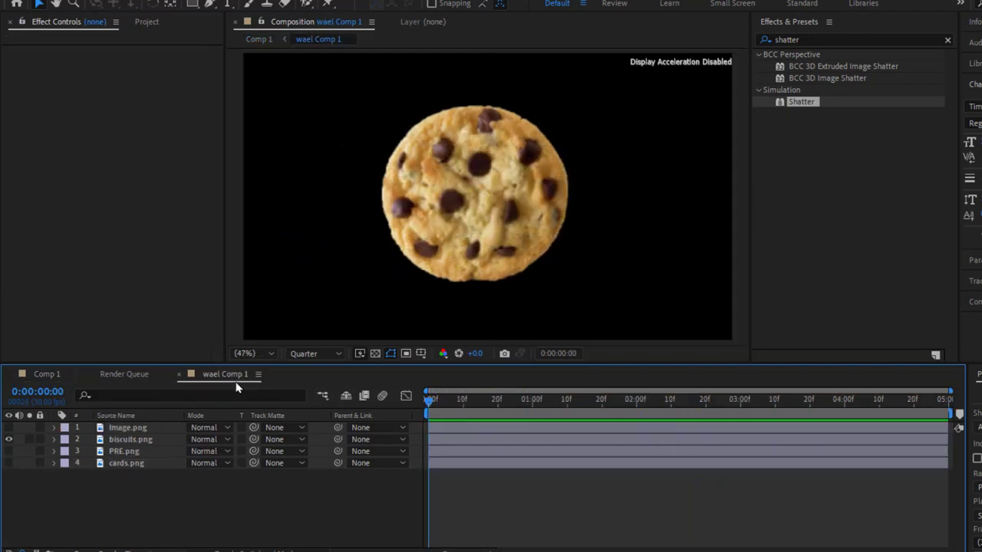
left_click(8, 439)
left_click(8, 451)
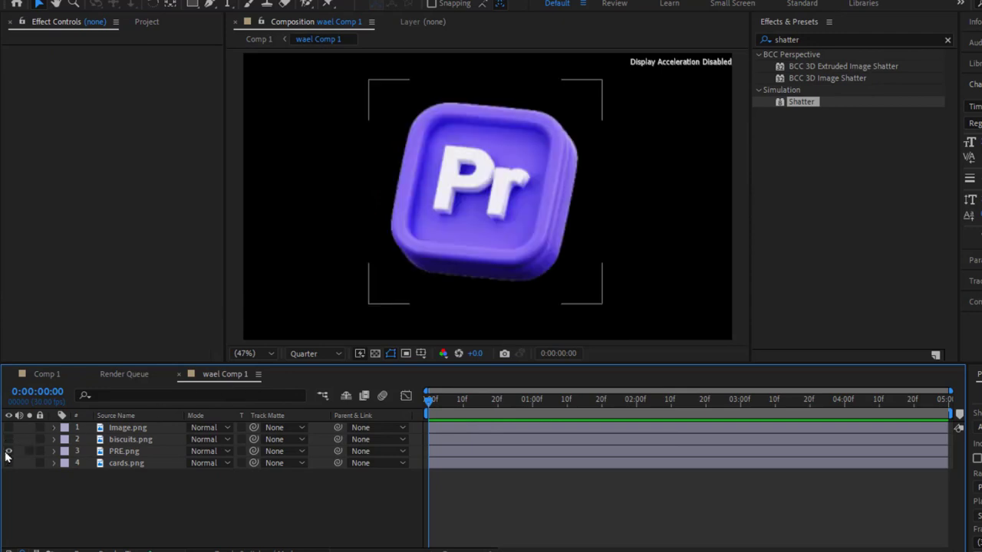
left_click(46, 375)
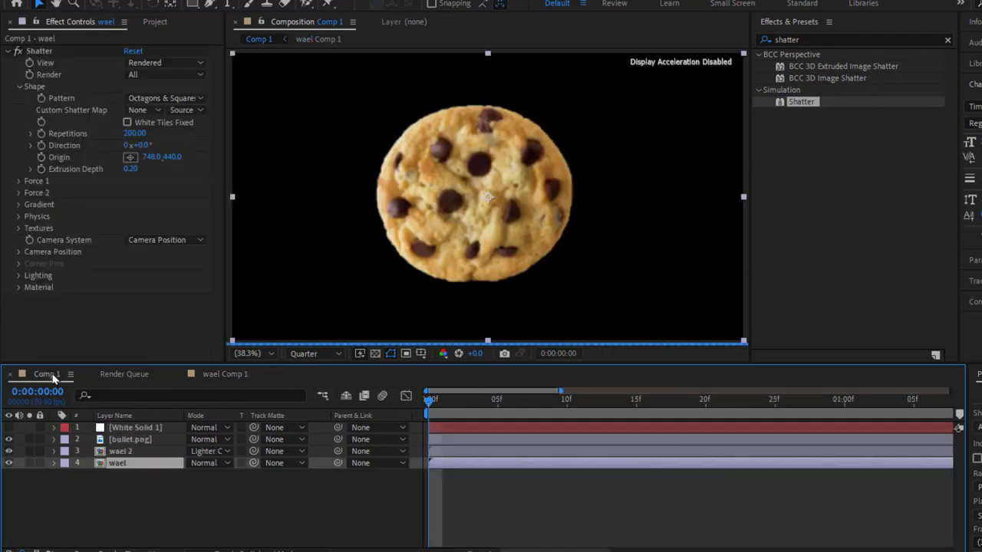
key("space")
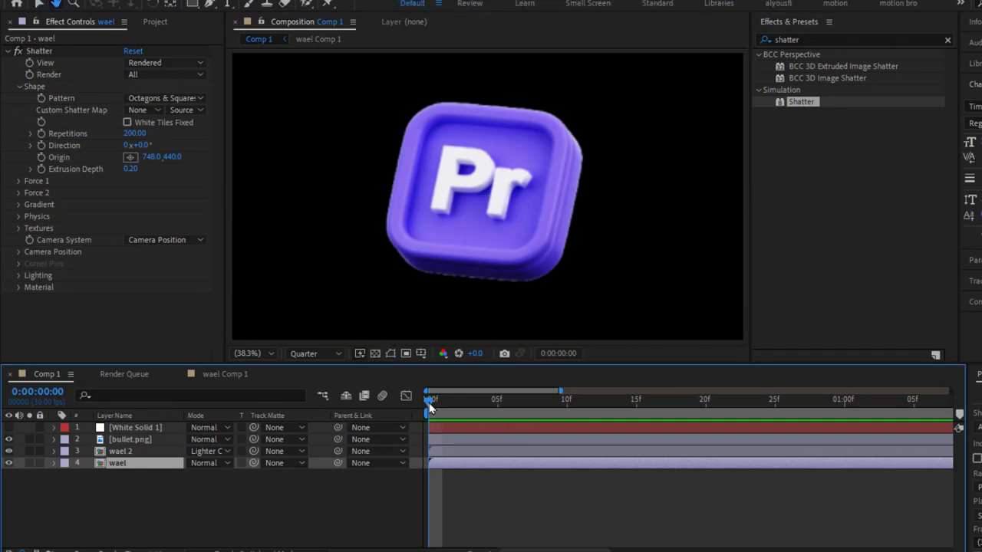
key("space")
key("space")
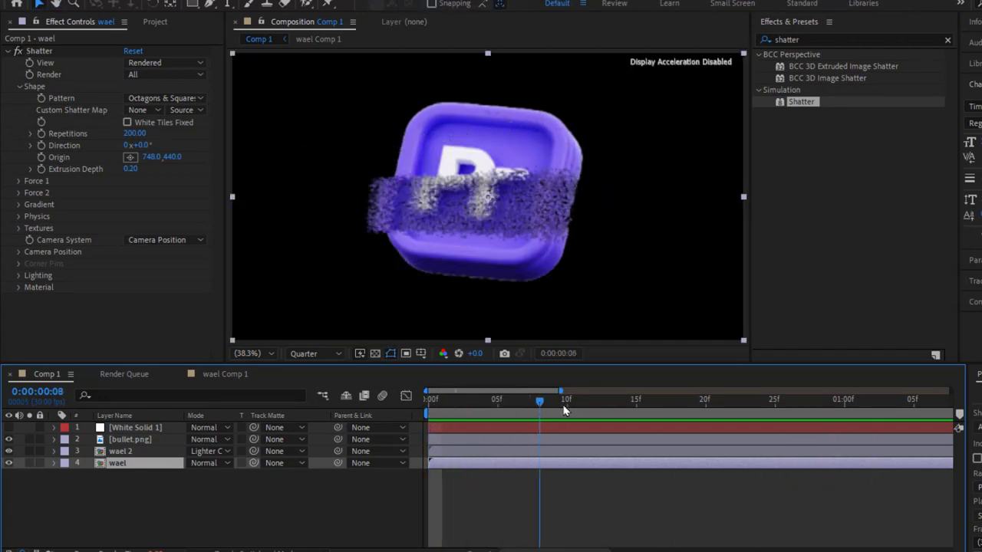
key("space")
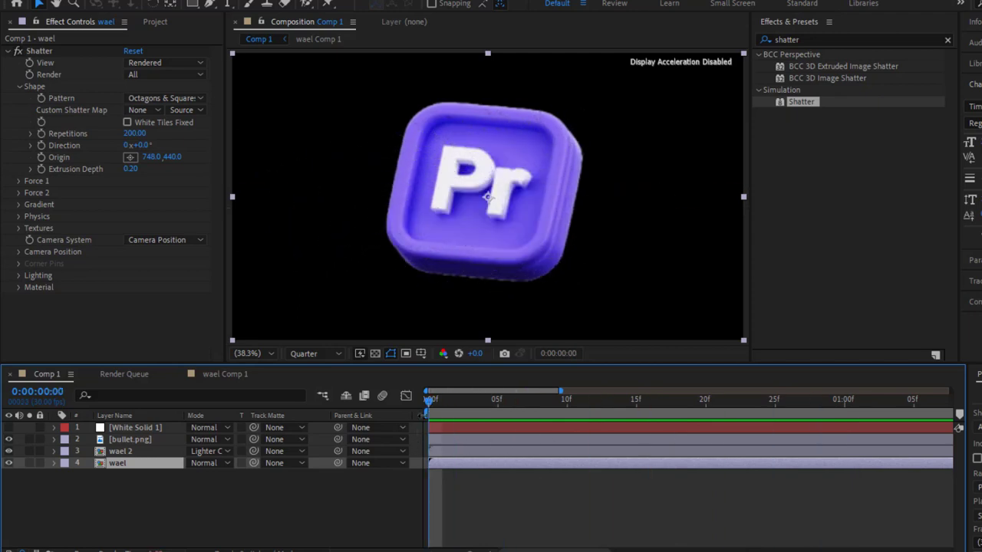
- Show only the crackers Image.png layer and preview the crackers shattering in Comp 1
left_click(225, 374)
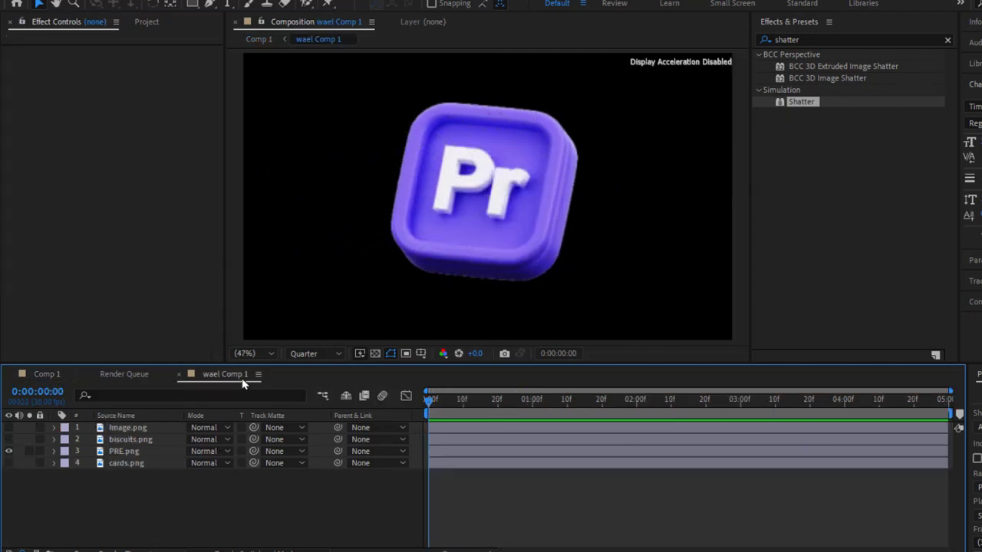
left_click(6, 451)
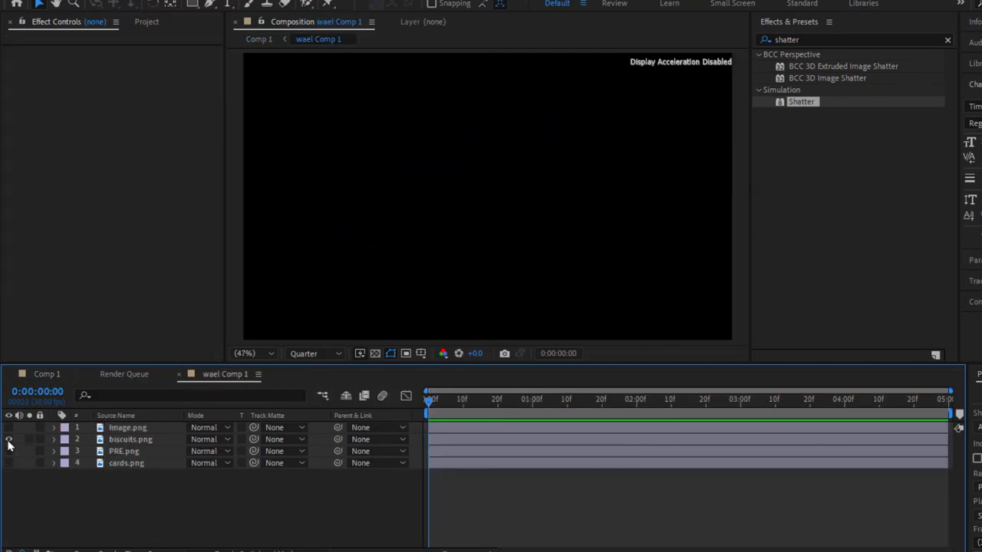
left_click(9, 438)
left_click(9, 428)
left_click(9, 438)
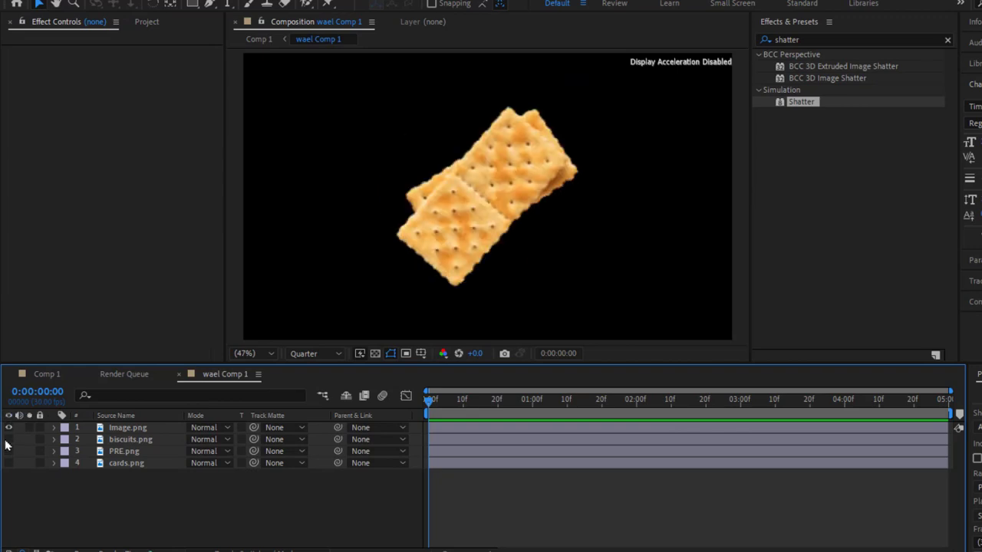
left_click(46, 374)
key("space")
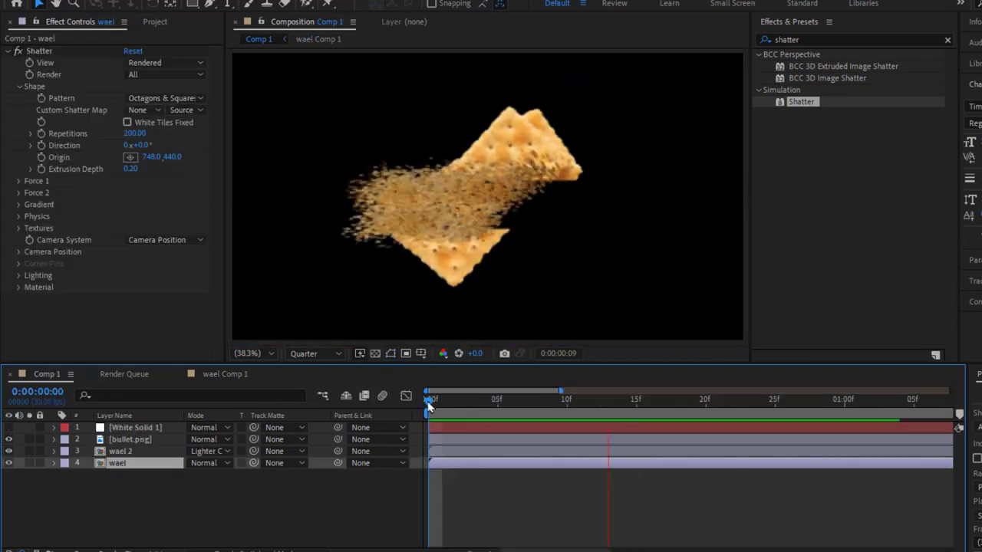
key("space")
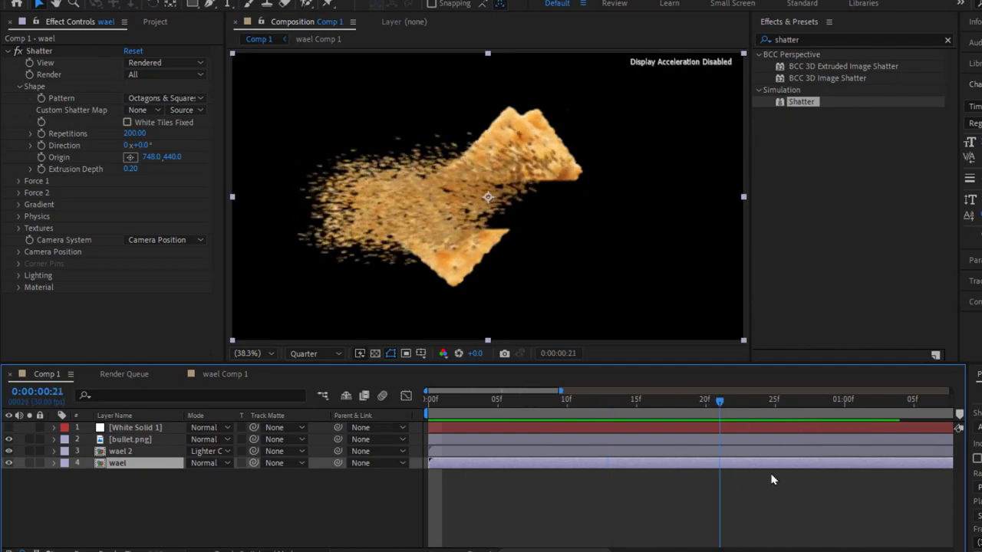
left_click(443, 493)
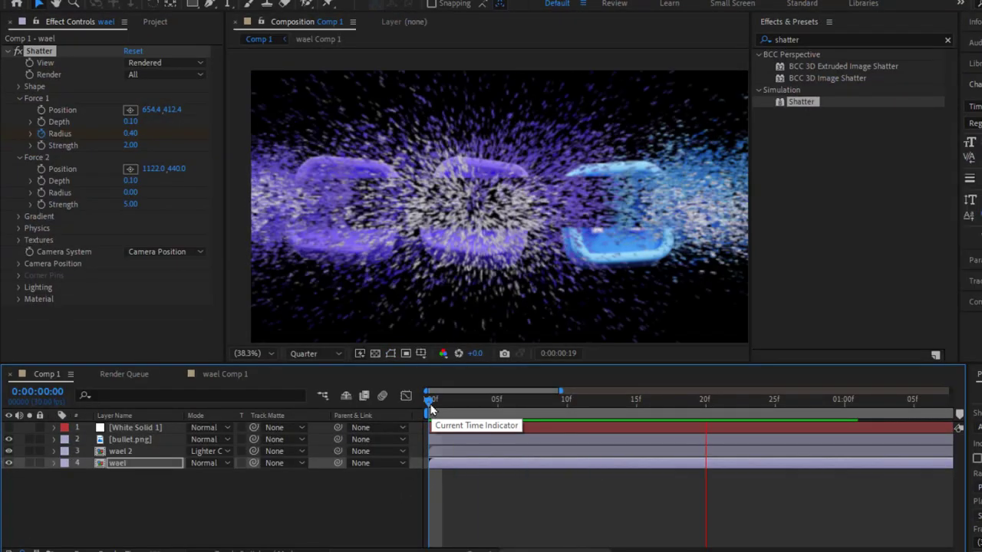
- Scrub Comp 1 from 0f to 01:00f to watch the app icons burst apart
left_click(430, 404)
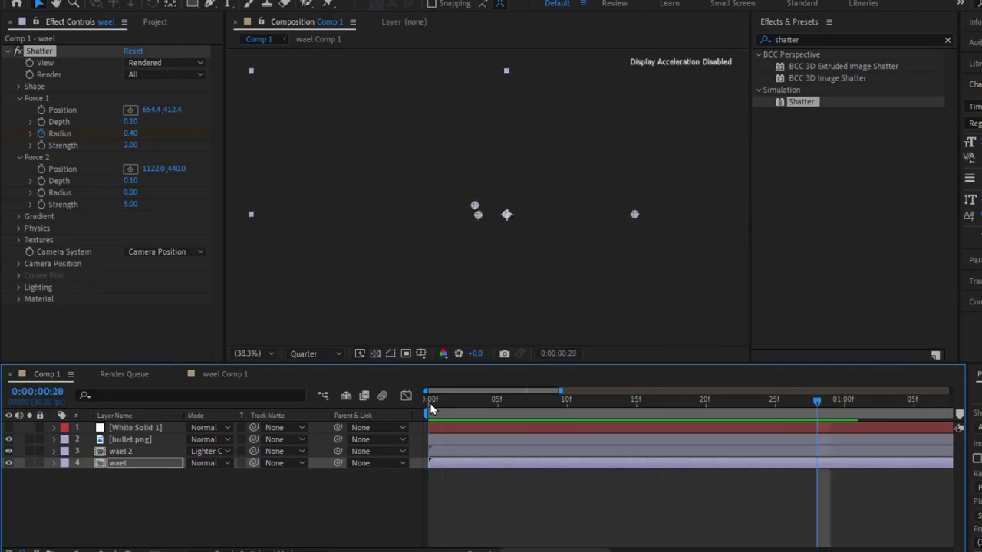
left_click(430, 406)
left_click_drag(430, 405, 668, 420)
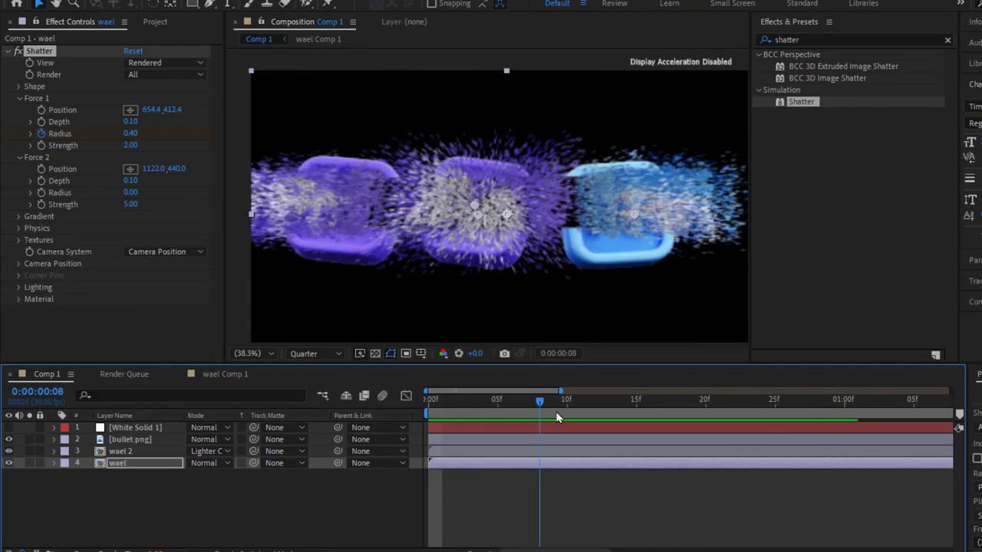
left_click_drag(708, 415, 848, 428)
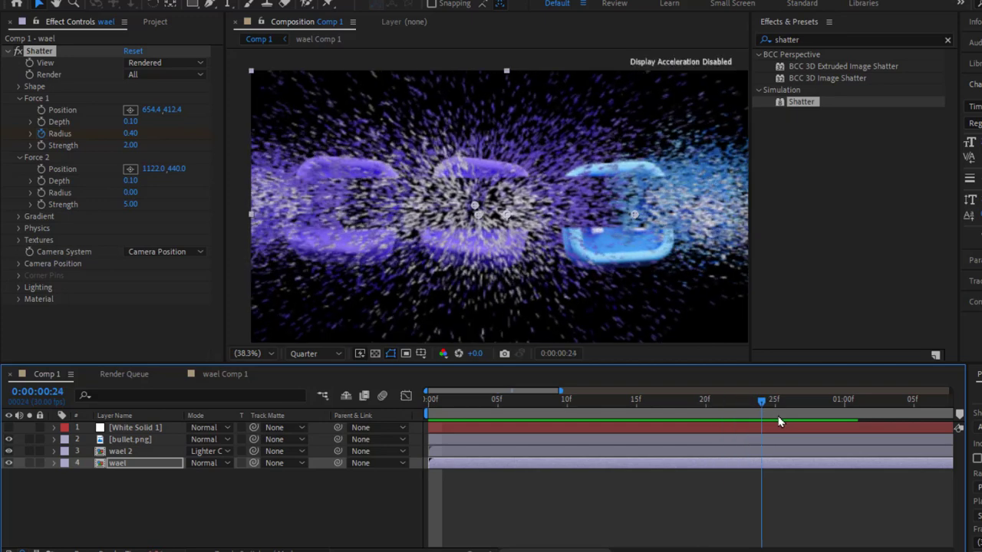